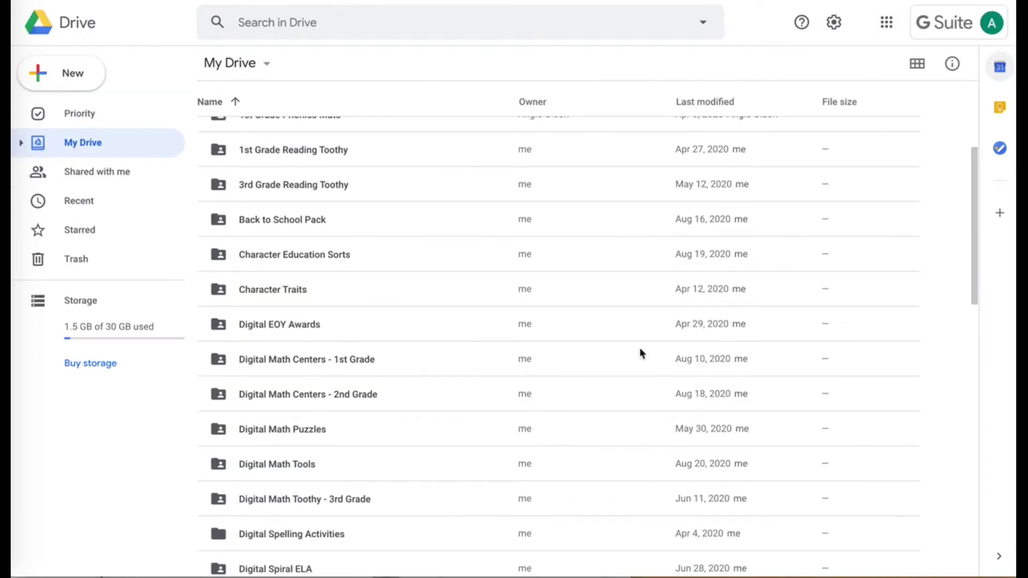
Show the Keep notes beside the Drive files and open the Back to School Pack presentation from its folder
{"action": "left_click", "coordinate": [1000, 110]}
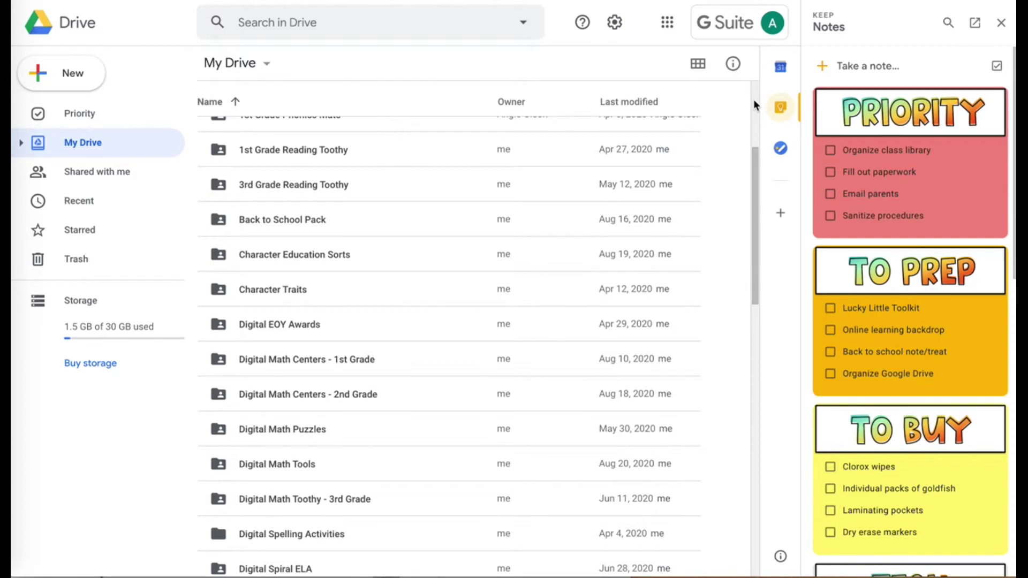
{"action": "double_click", "coordinate": [291, 220]}
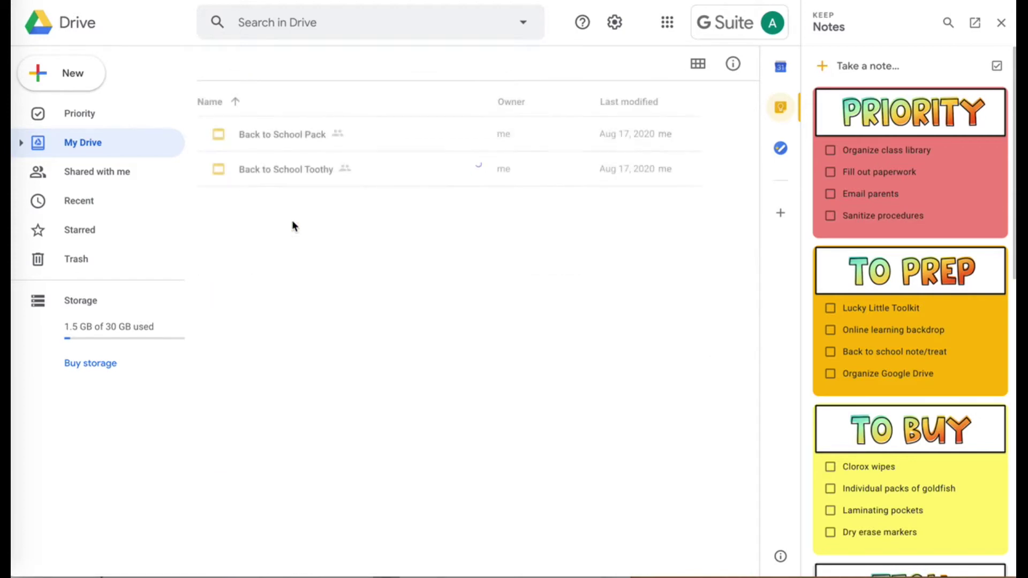
{"action": "double_click", "coordinate": [277, 138]}
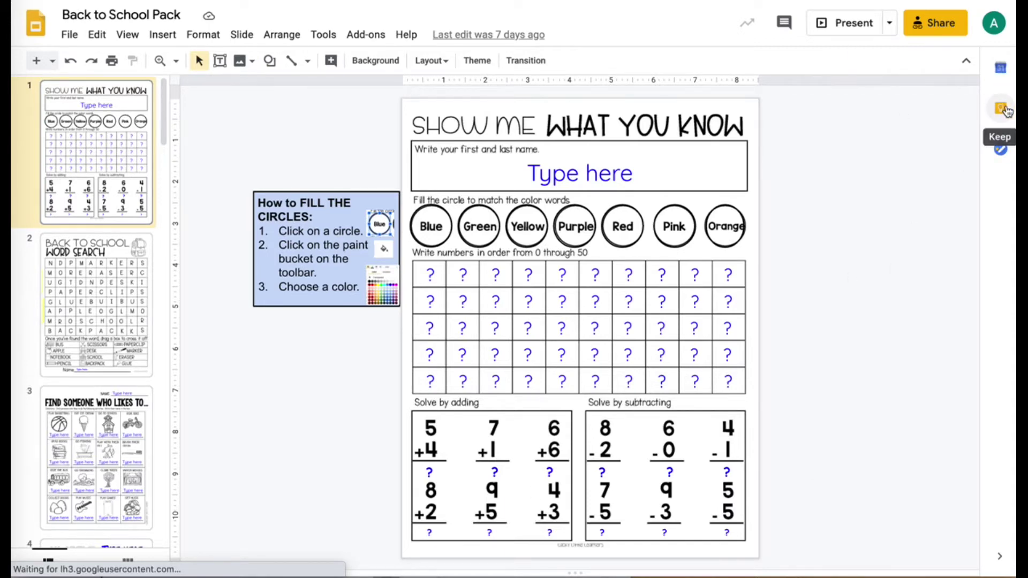
Create a Keep note linked to the Back to School Pack presentation with the text "Do wordsearch on the first day"
{"action": "left_click", "coordinate": [1005, 111]}
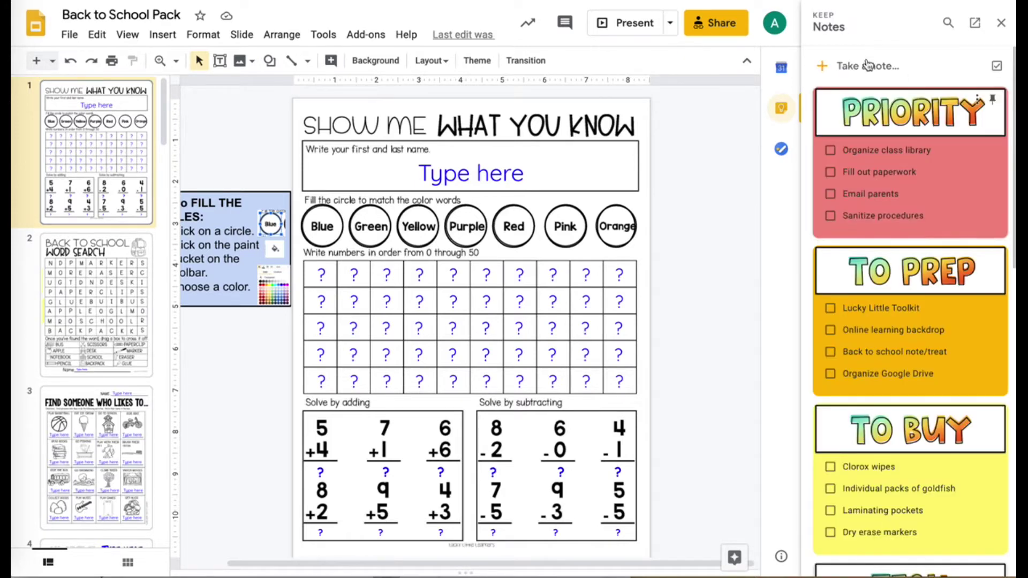
{"action": "left_click", "coordinate": [830, 67]}
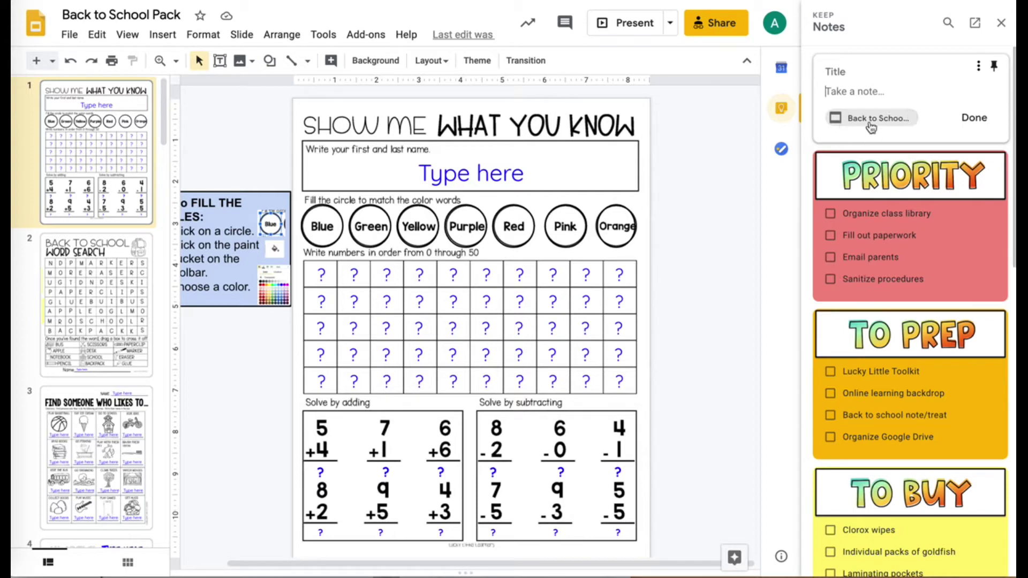
{"action": "left_click", "coordinate": [837, 91]}
{"action": "type", "text": "Do word"}
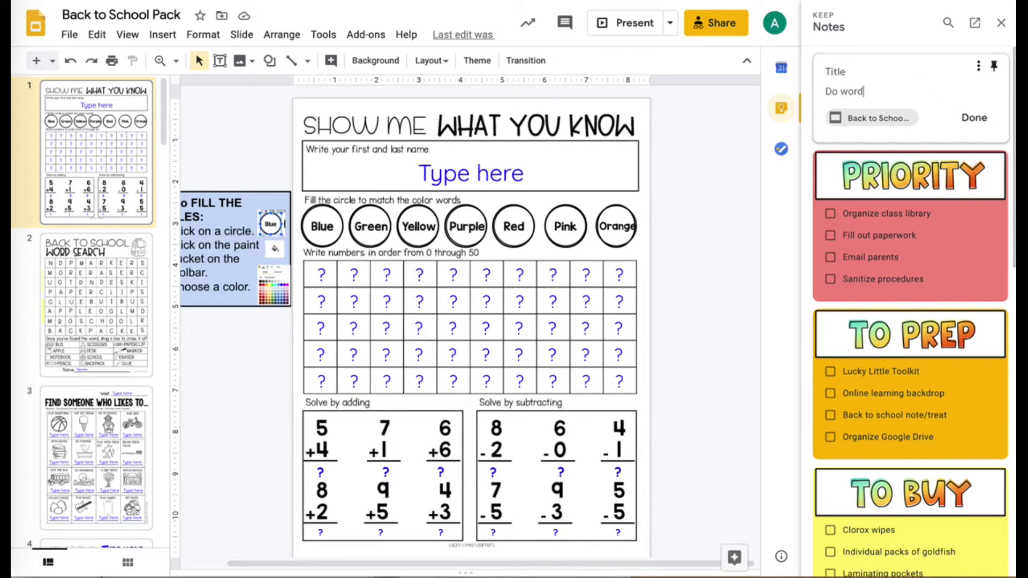
{"action": "type", "text": "search"}
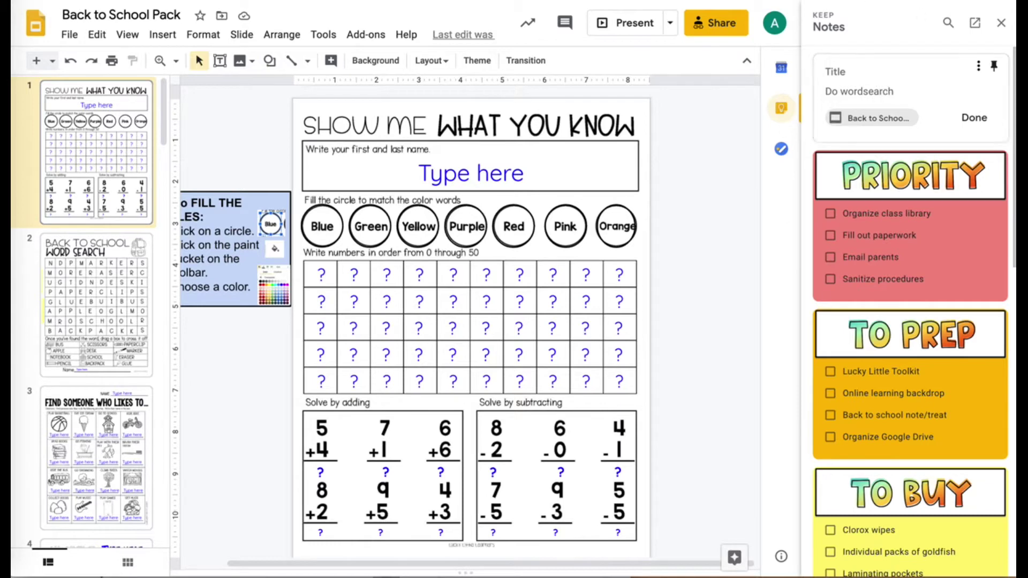
{"action": "type", "text": " on the first day"}
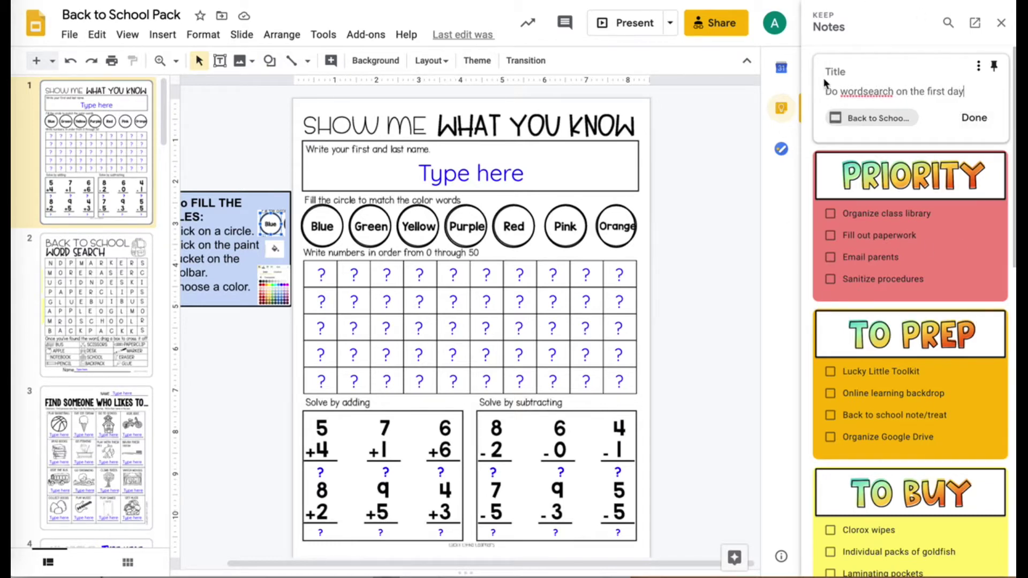
{"action": "left_click", "coordinate": [988, 127]}
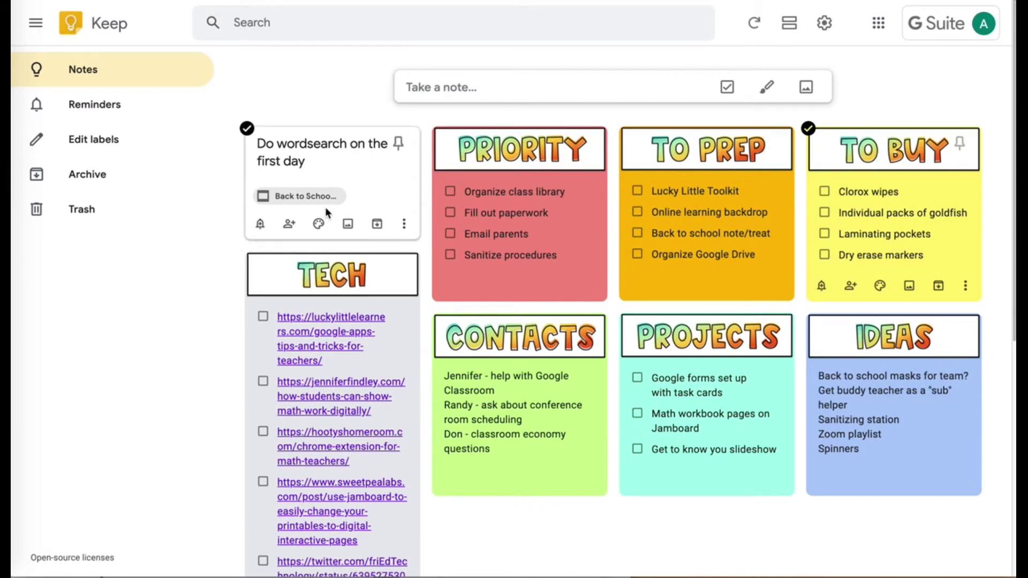
Switch to PowerPoint and move the IDEAS title picture out of the stack of titles to the slide's left half
{"action": "left_click", "coordinate": [524, 167]}
{"action": "left_click", "coordinate": [349, 156]}
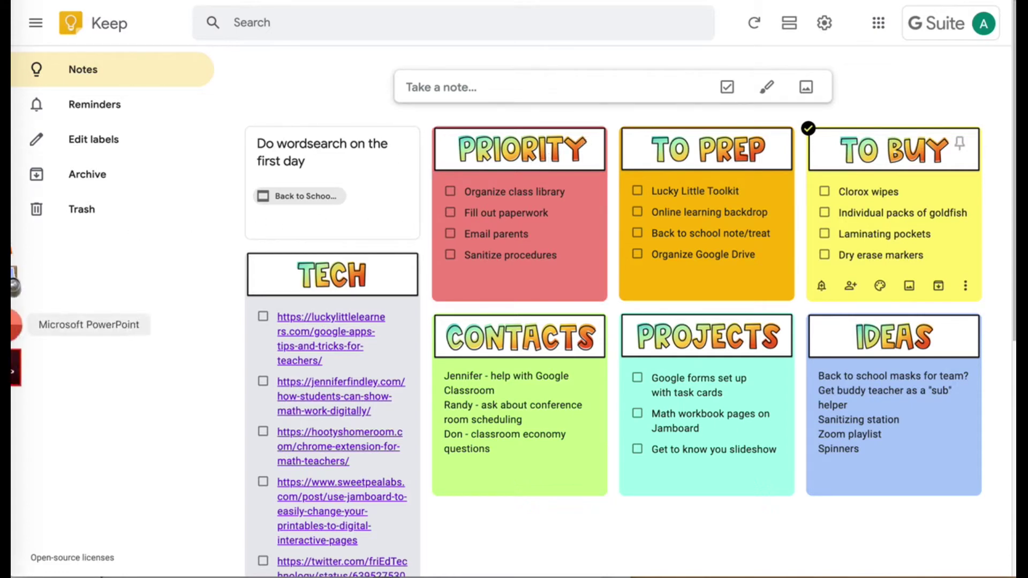
{"action": "left_click", "coordinate": [15, 327]}
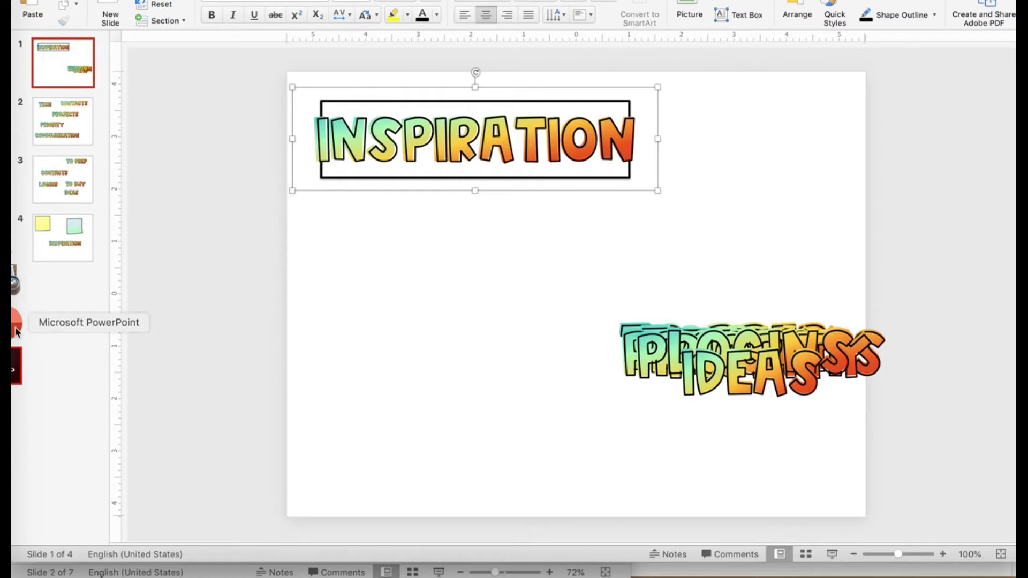
{"action": "left_click", "coordinate": [732, 389]}
{"action": "left_click_drag", "start_coordinate": [732, 390], "coordinate": [482, 345]}
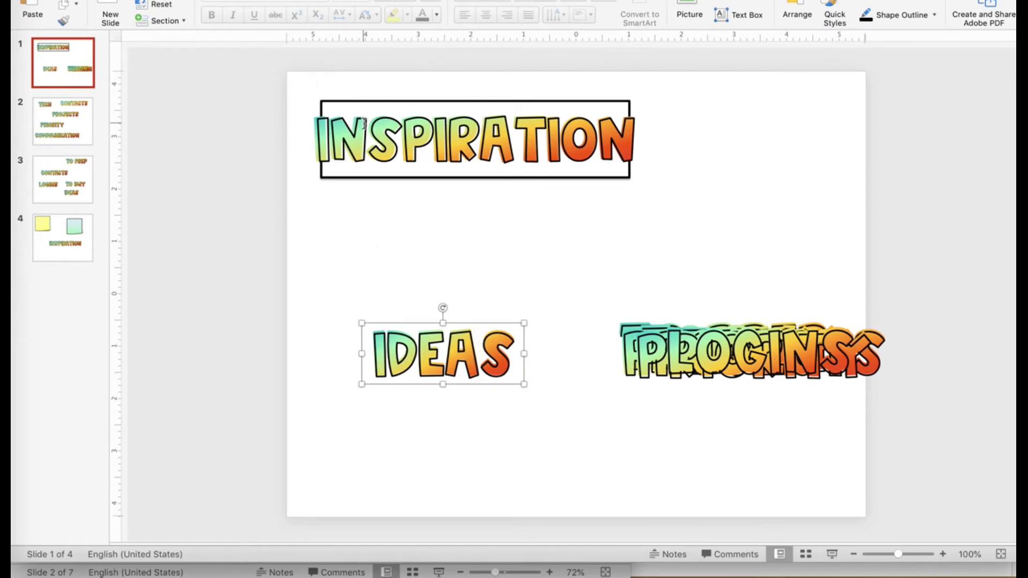
Examine the actions available for the IDEAS title picture, including saving it as a picture
{"action": "left_click", "coordinate": [465, 327]}
{"action": "right_click", "coordinate": [466, 327]}
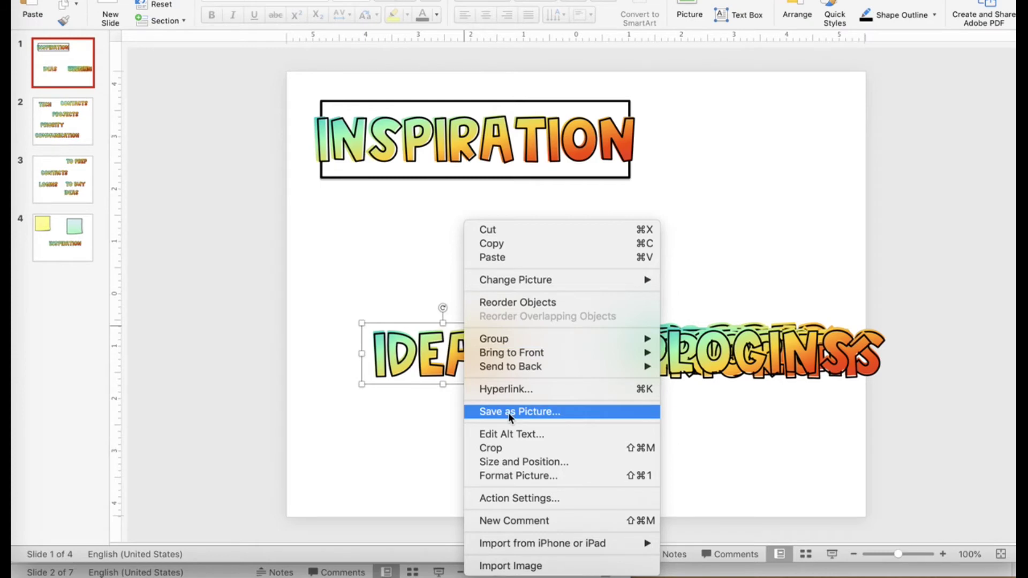
{"action": "left_click", "coordinate": [355, 264]}
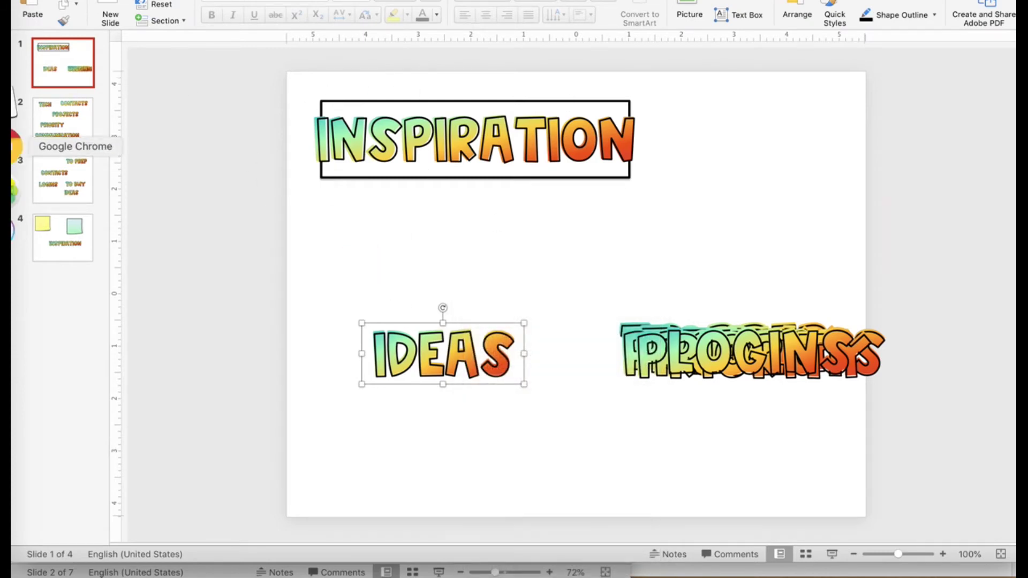
Switch back to Keep in Chrome, add today's 10.58.08 AM screenshot as the wordsearch note's header image, and color the note teal
{"action": "left_click", "coordinate": [13, 146]}
{"action": "mouse_move", "coordinate": [363, 226]}
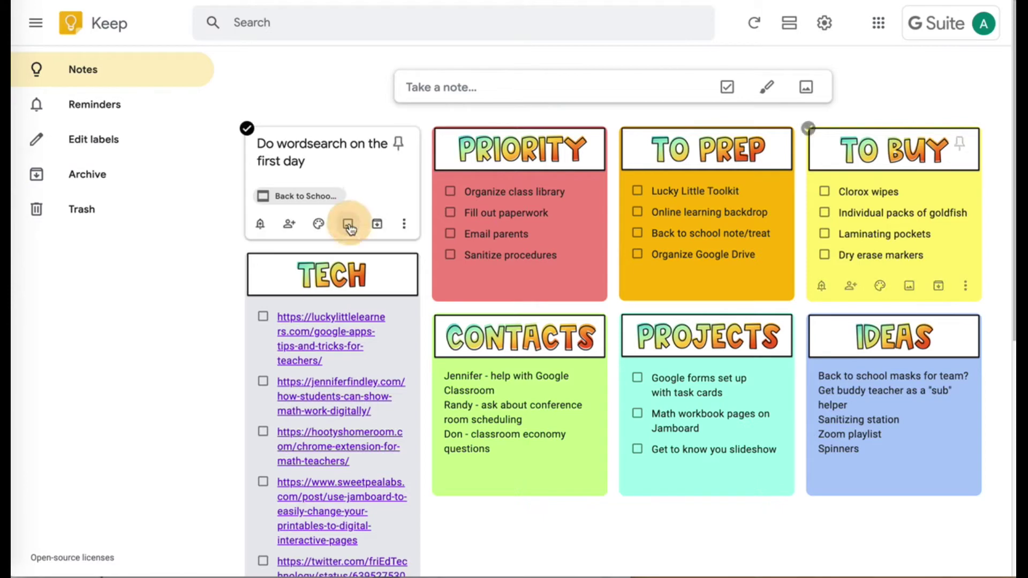
{"action": "left_click", "coordinate": [349, 226]}
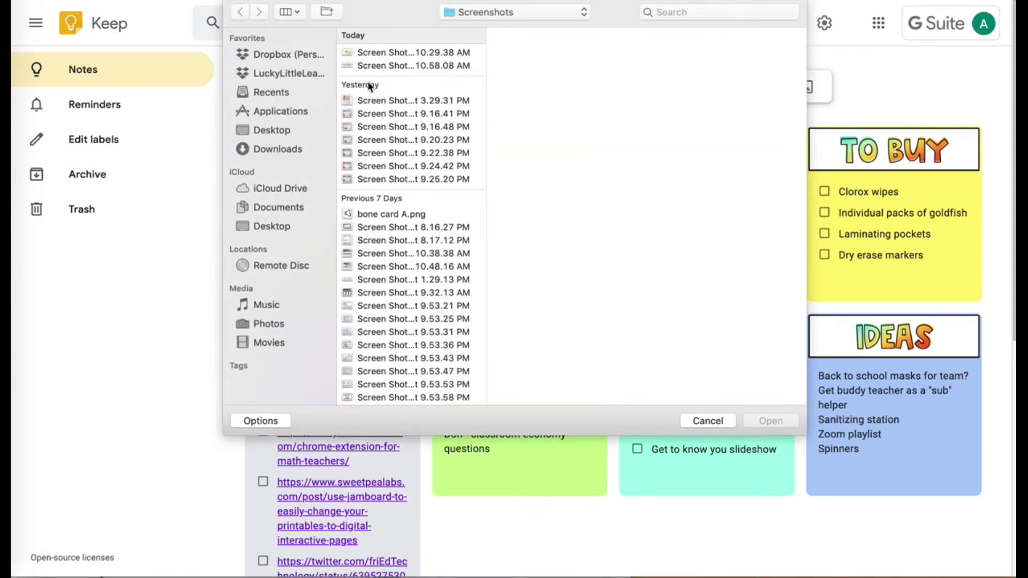
{"action": "left_click", "coordinate": [368, 65]}
{"action": "double_click", "coordinate": [367, 65]}
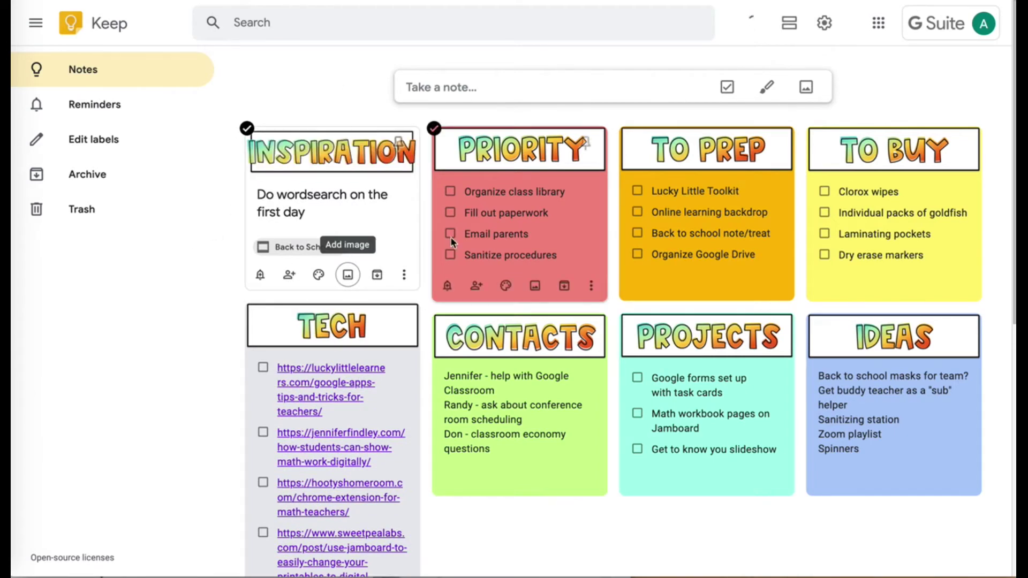
{"action": "mouse_move", "coordinate": [319, 277]}
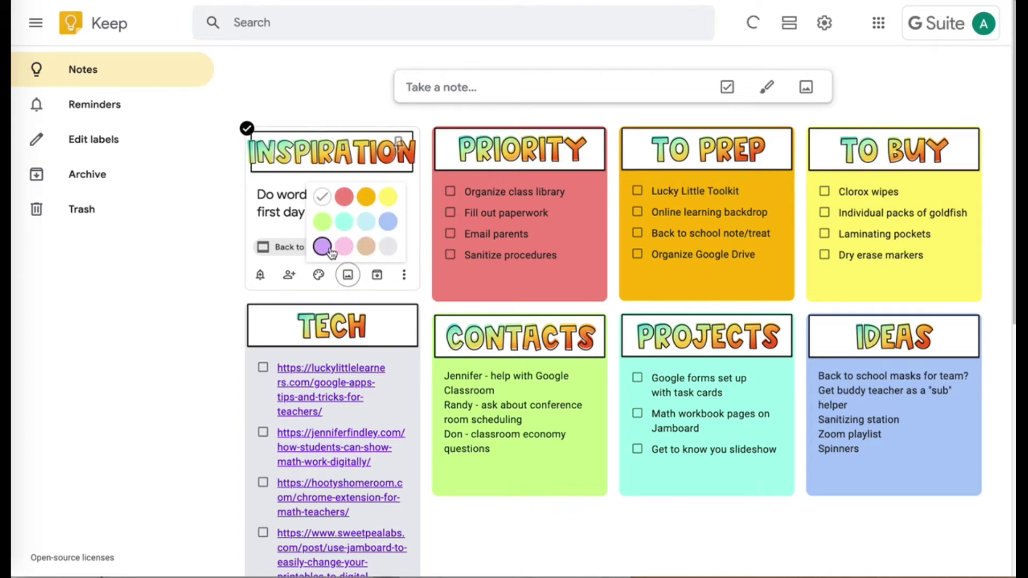
{"action": "left_click", "coordinate": [343, 222]}
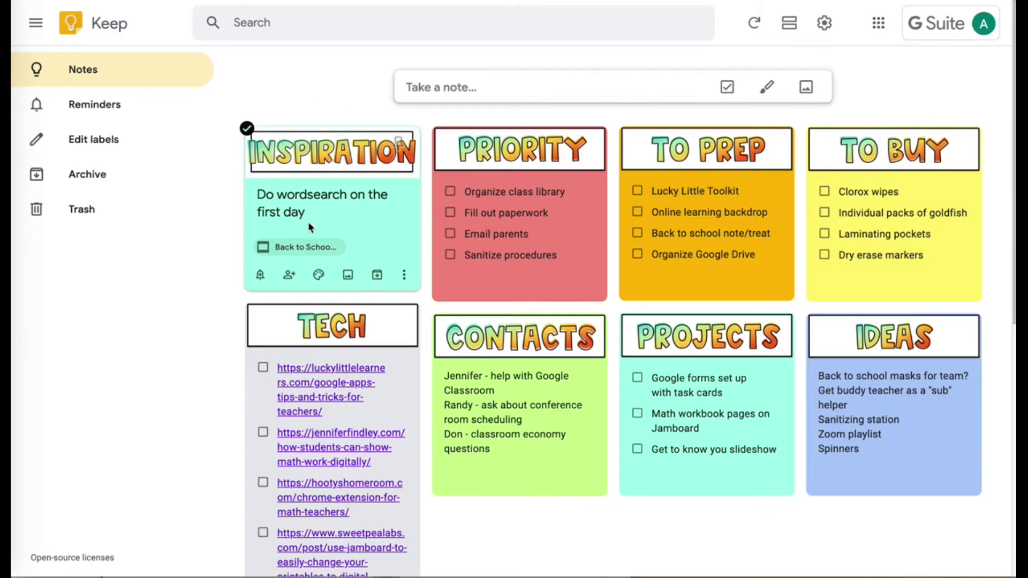
Check the collaborator settings of the INSPIRATION note without adding anyone, and close the note
{"action": "left_click", "coordinate": [289, 277]}
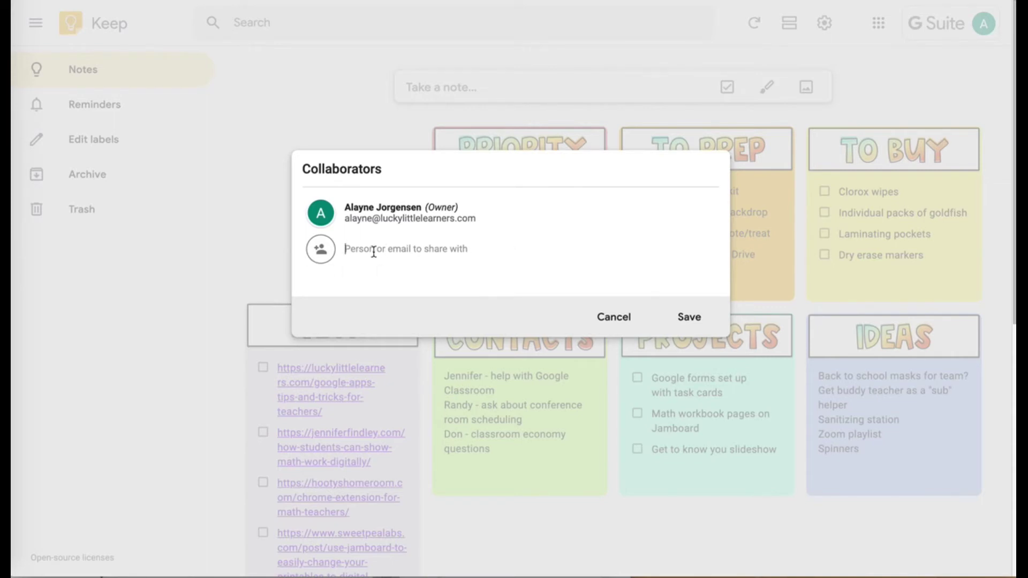
{"action": "left_click", "coordinate": [689, 317]}
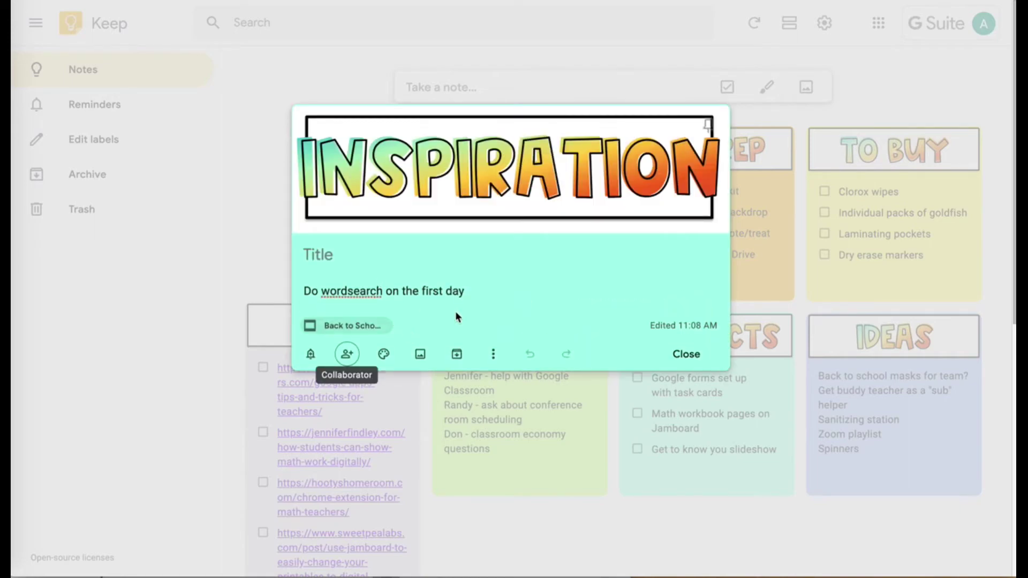
{"action": "left_click", "coordinate": [696, 354]}
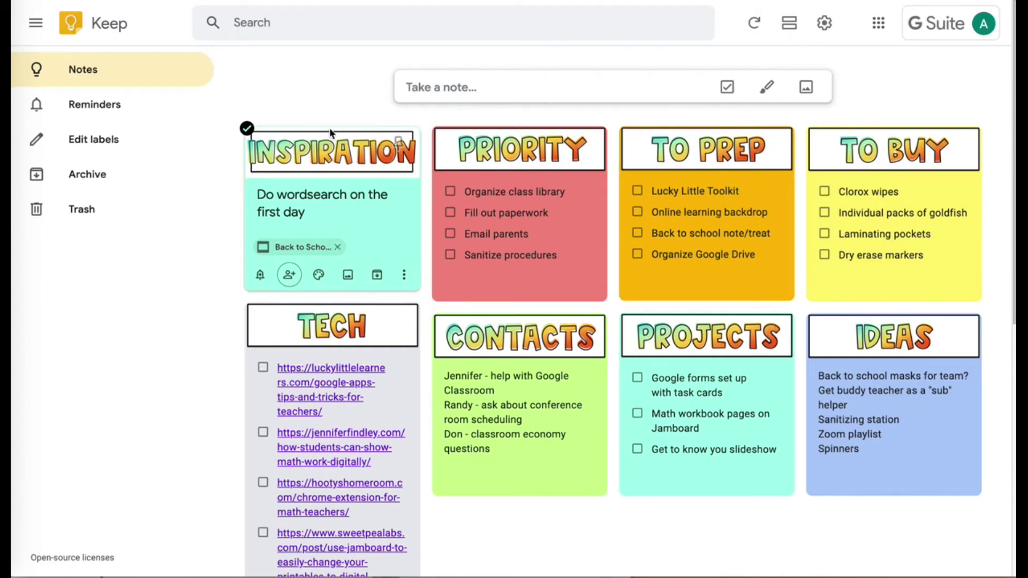
Look over the reminder choices offered for the INSPIRATION note without setting one
{"action": "mouse_move", "coordinate": [328, 258]}
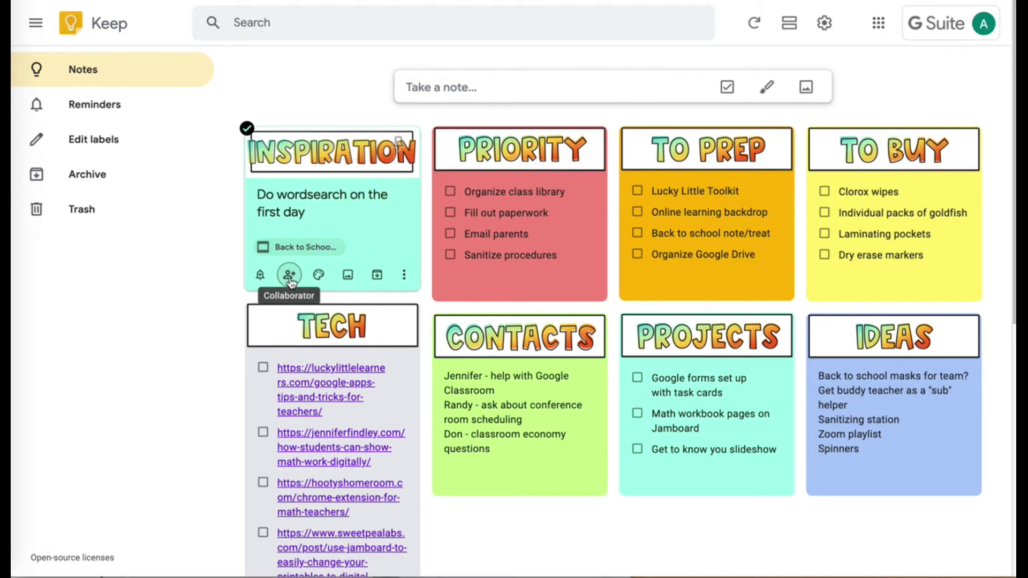
{"action": "left_click", "coordinate": [261, 276]}
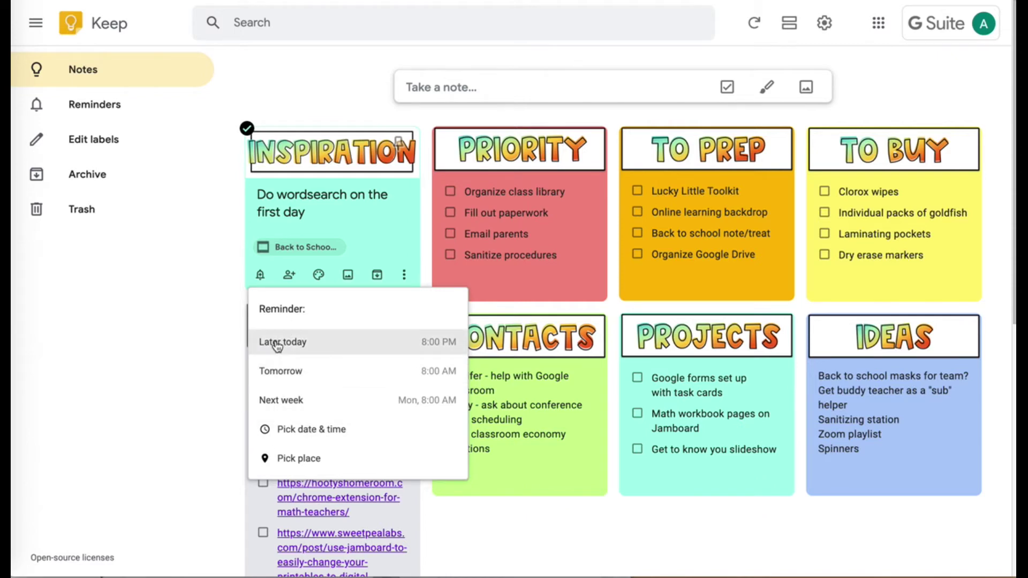
{"action": "left_click", "coordinate": [304, 96]}
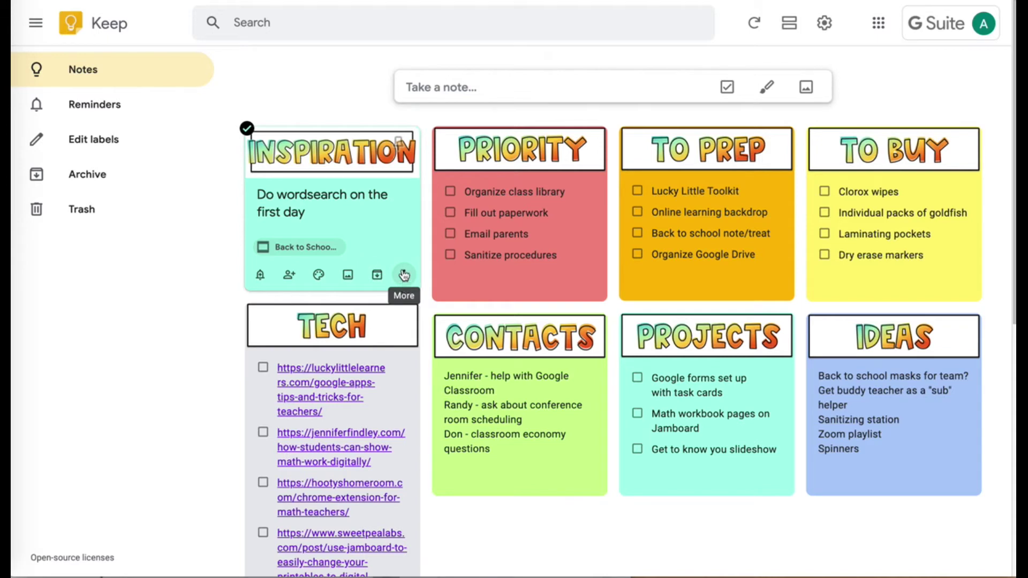
Show checkboxes on the INSPIRATION note and give it a new label named "for students"
{"action": "left_click", "coordinate": [403, 276]}
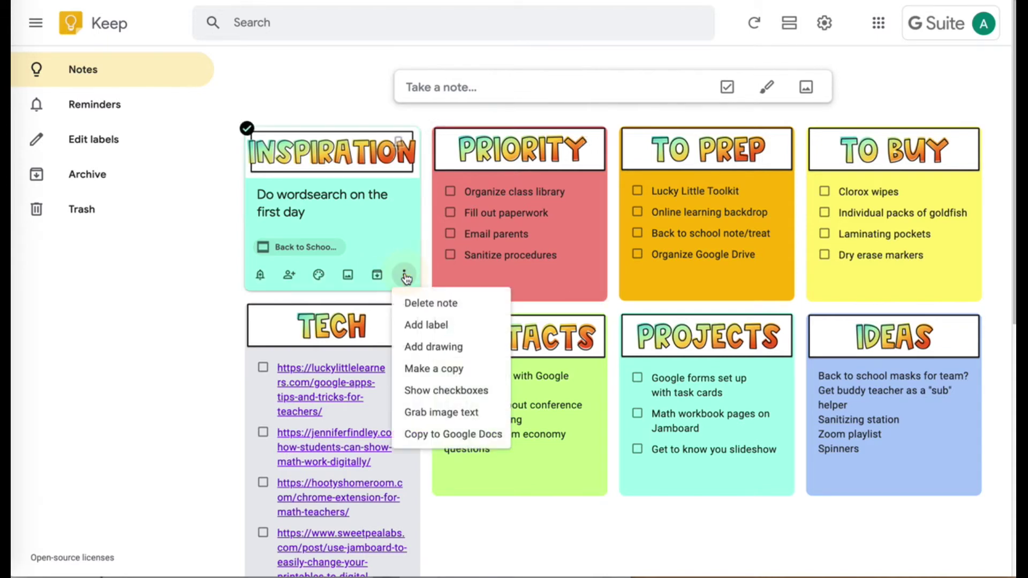
{"action": "left_click", "coordinate": [426, 393]}
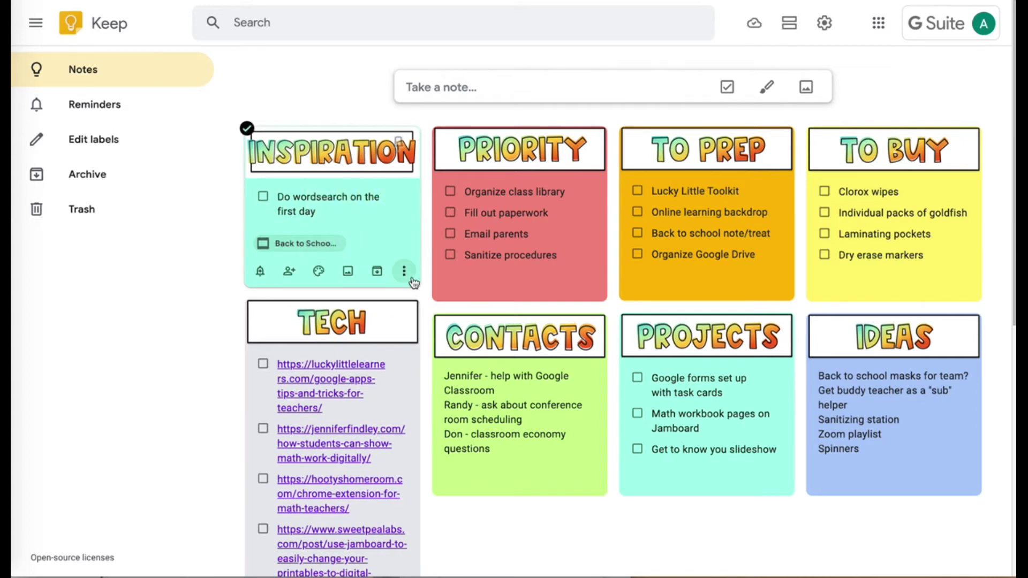
{"action": "left_click", "coordinate": [404, 271]}
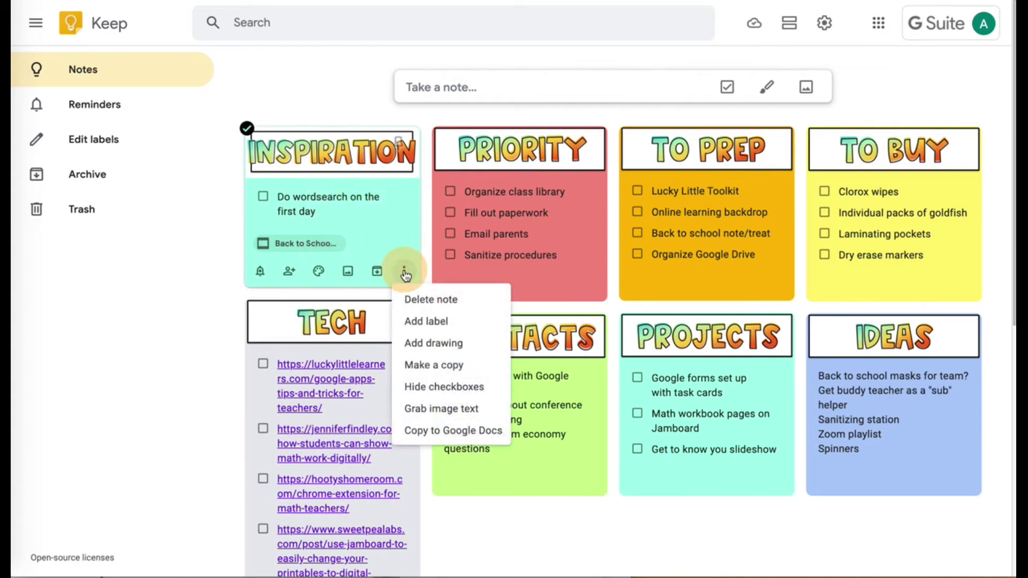
{"action": "left_click", "coordinate": [428, 321]}
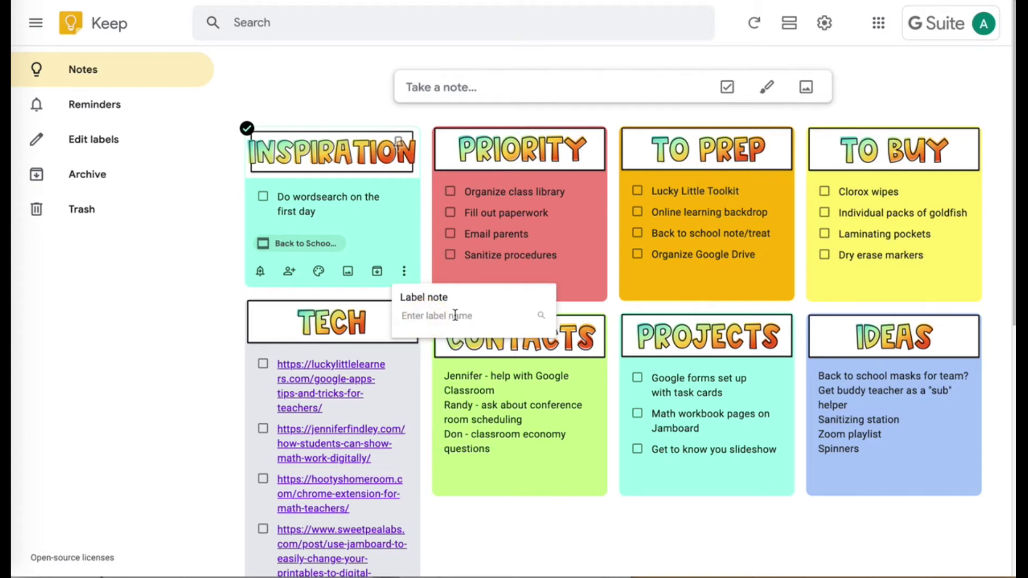
{"action": "type", "text": "for students"}
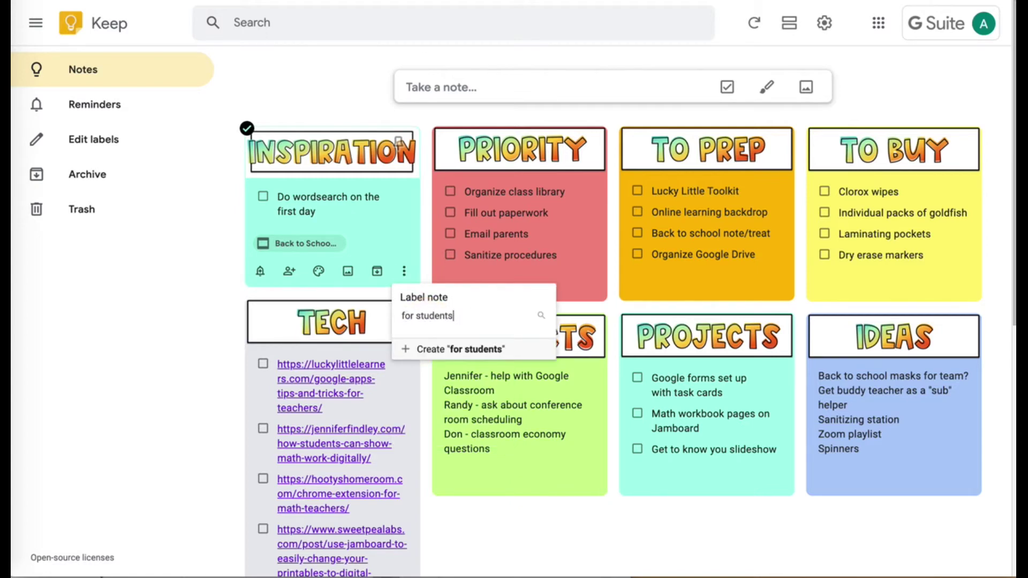
{"action": "key", "text": "Return"}
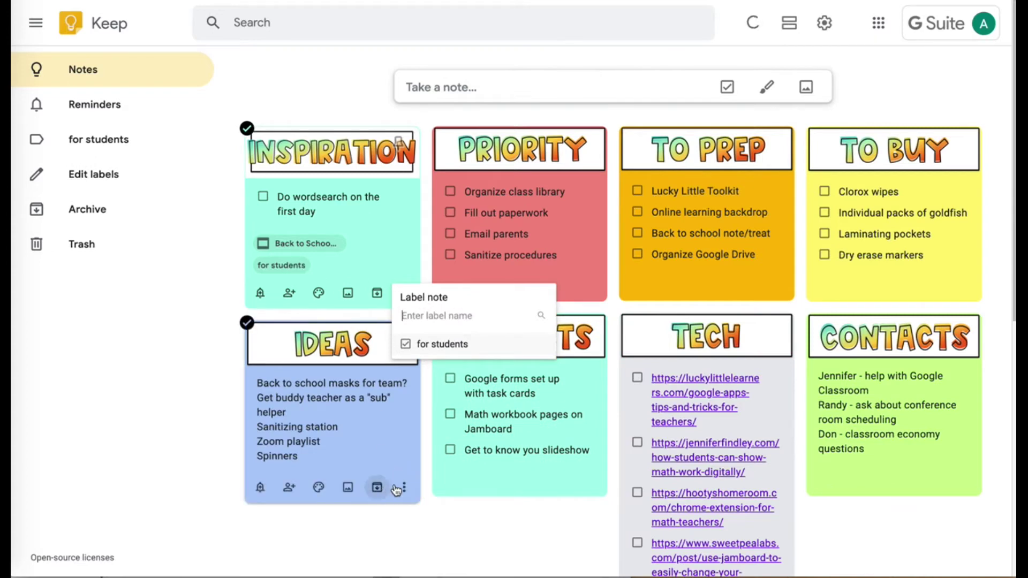
Apply the existing "for students" label to the IDEAS note
{"action": "left_click", "coordinate": [403, 487]}
{"action": "left_click", "coordinate": [424, 350]}
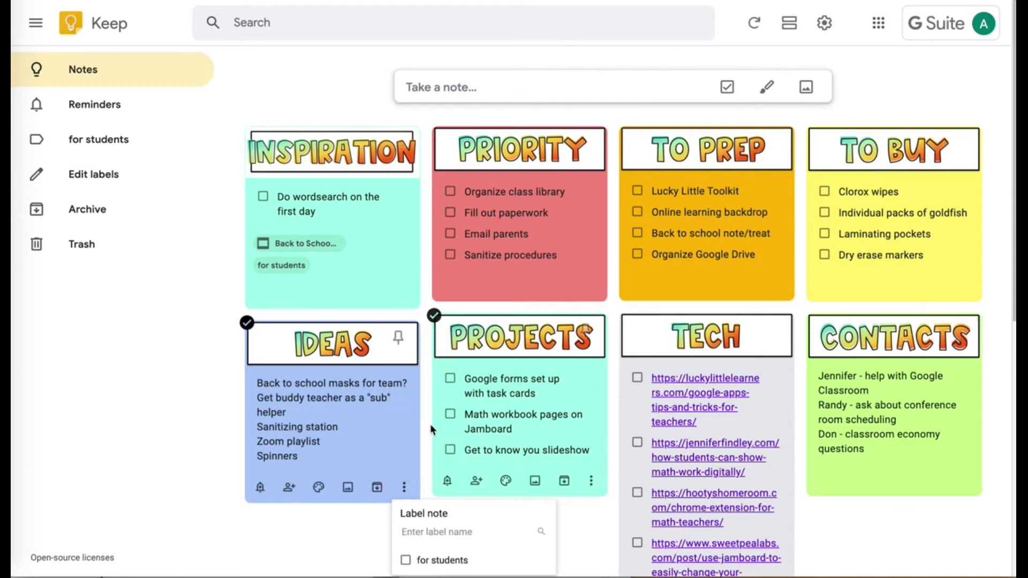
{"action": "left_click", "coordinate": [418, 560]}
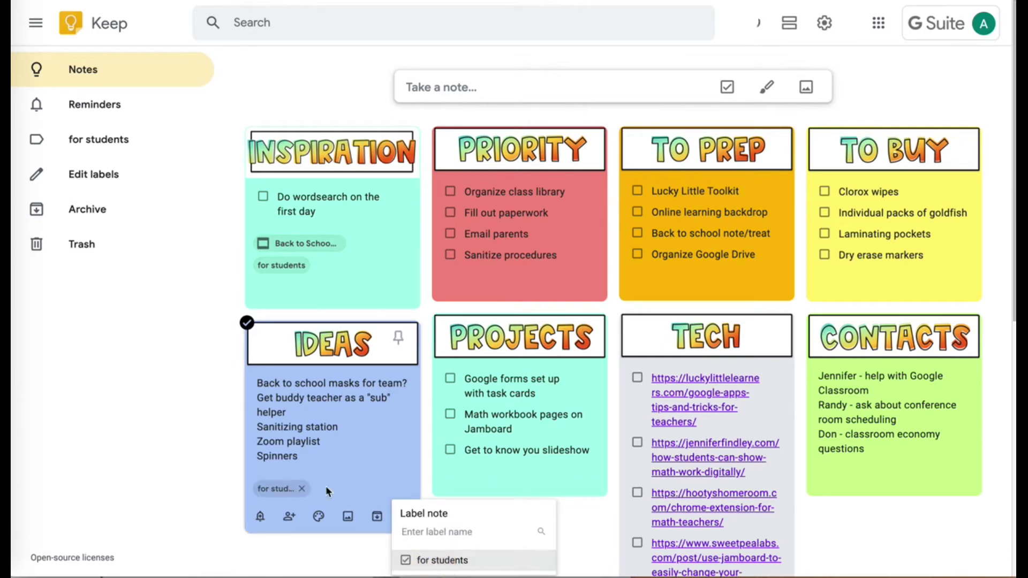
{"action": "mouse_move", "coordinate": [591, 287]}
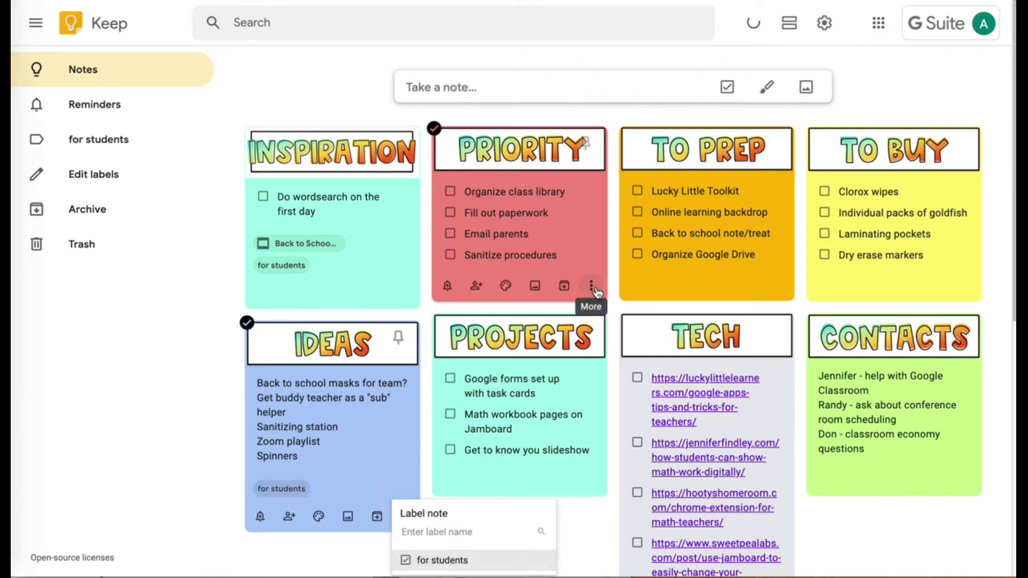
{"action": "mouse_move", "coordinate": [688, 299]}
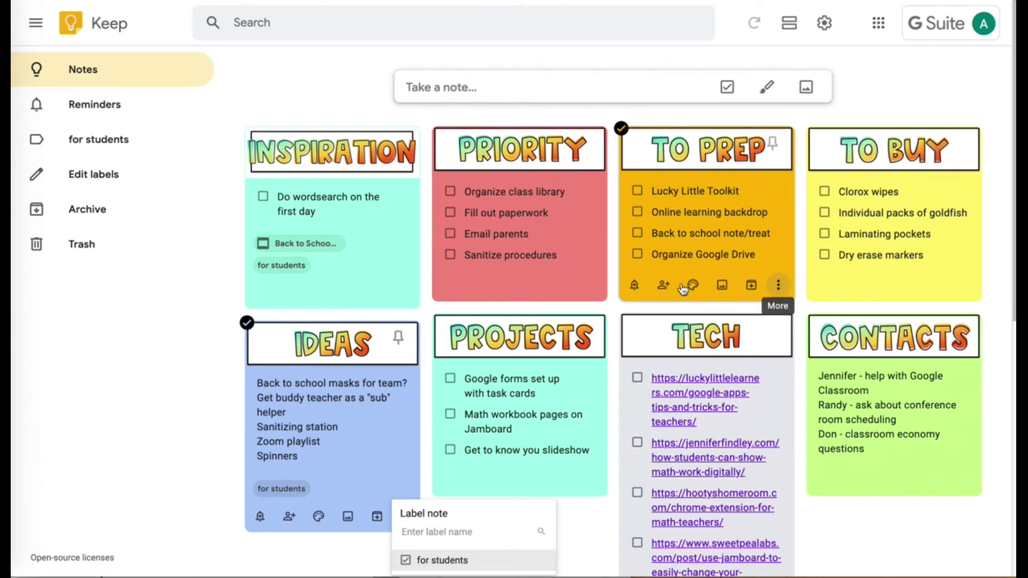
Give the TO PREP note a new label named "for aide"
{"action": "left_click", "coordinate": [778, 285]}
{"action": "left_click", "coordinate": [805, 335]}
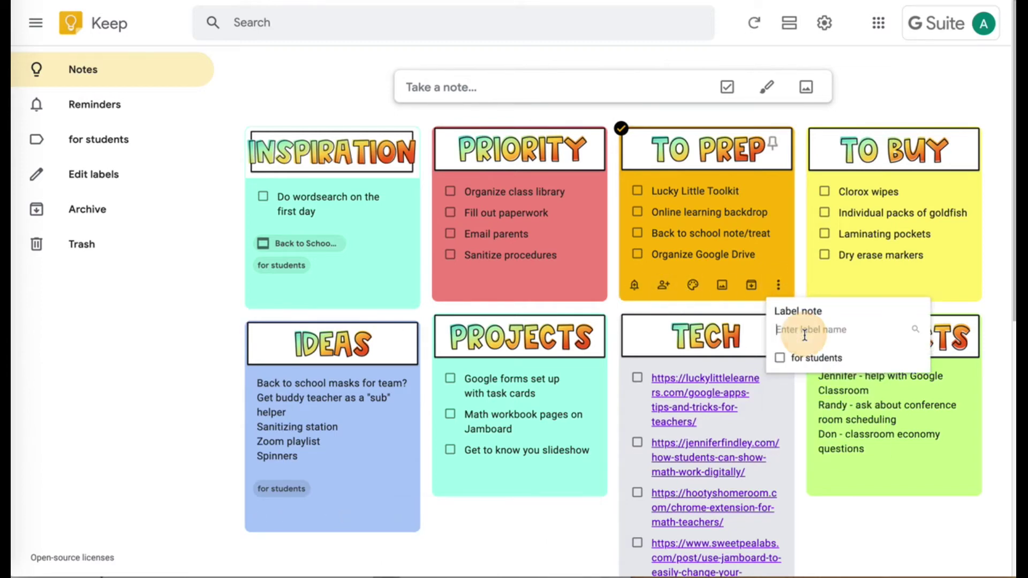
{"action": "type", "text": "for aid"}
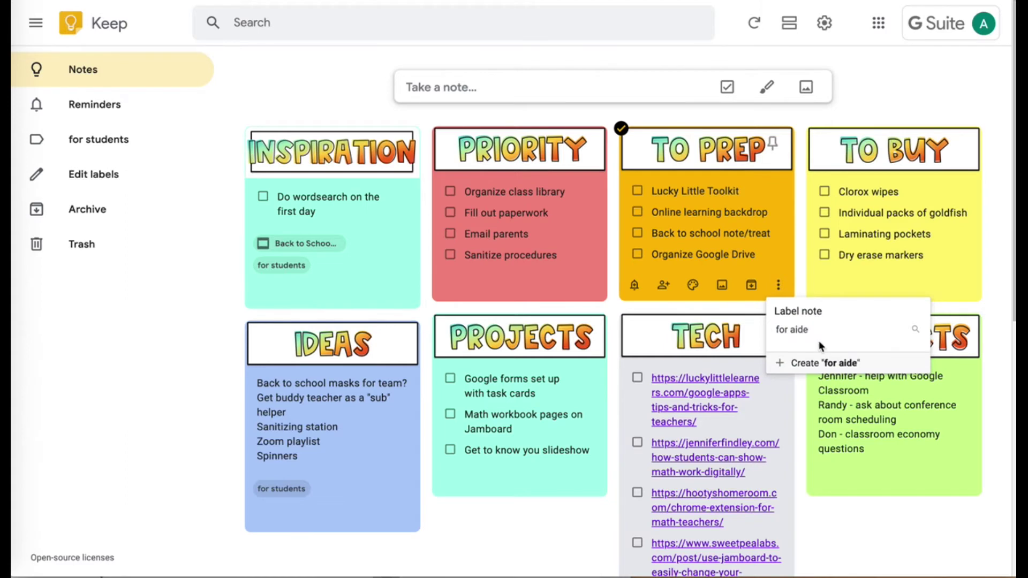
{"action": "type", "text": "e"}
{"action": "key", "text": "Return"}
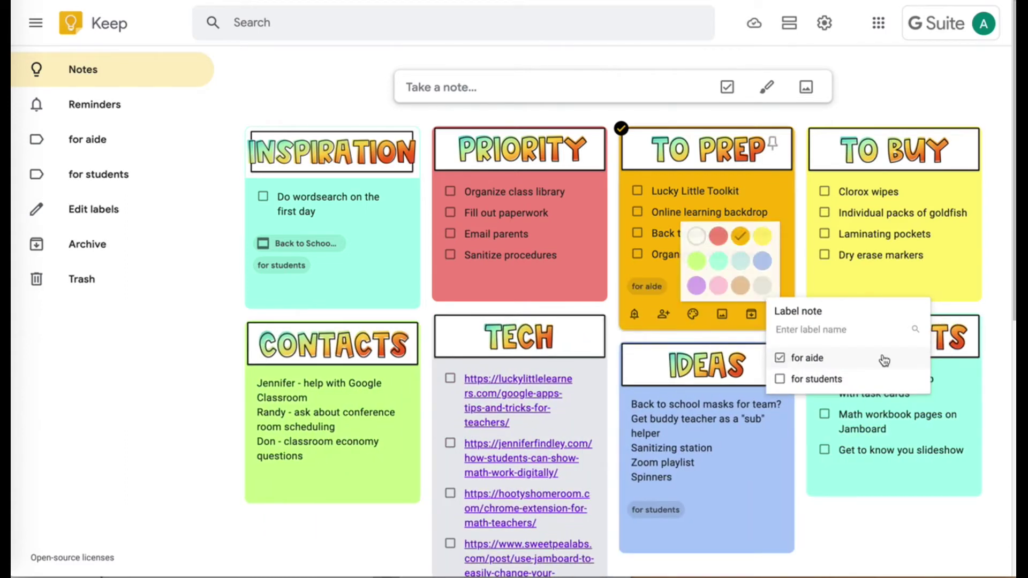
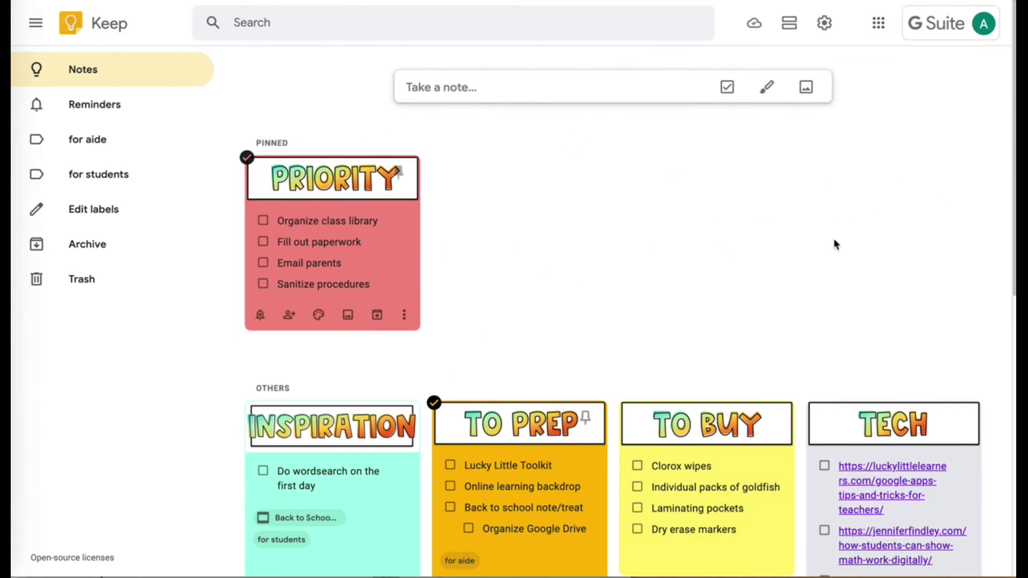
Hide the checkboxes on the pinned PRIORITY note and show them again
{"action": "scroll", "coordinate": [922, 237], "scroll_direction": "down", "scroll_amount": 1}
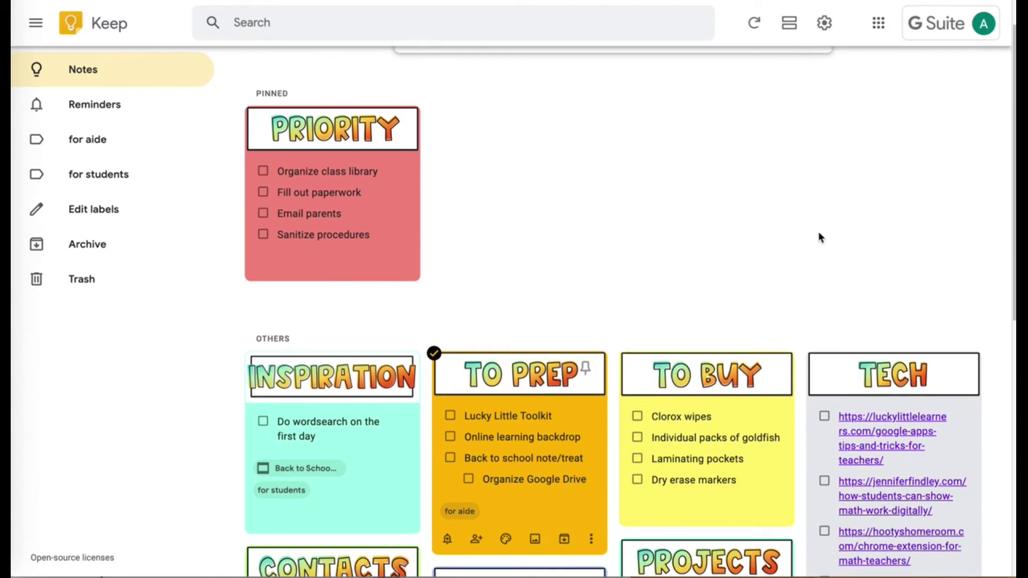
{"action": "scroll", "coordinate": [819, 236], "scroll_direction": "down", "scroll_amount": 7}
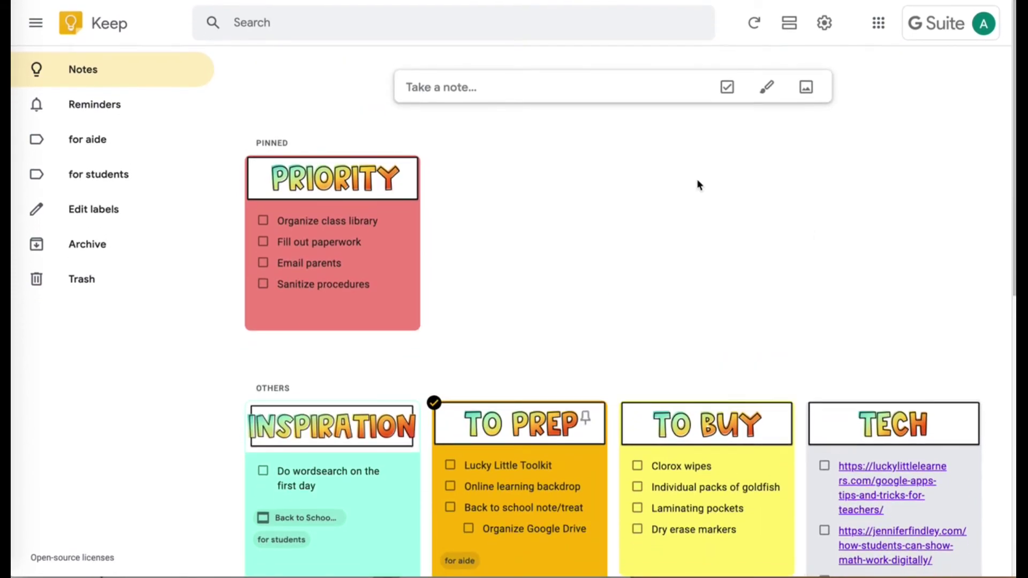
{"action": "scroll", "coordinate": [434, 461], "scroll_direction": "down", "scroll_amount": 5}
{"action": "scroll", "coordinate": [447, 447], "scroll_direction": "up", "scroll_amount": 5}
{"action": "scroll", "coordinate": [705, 385], "scroll_direction": "down", "scroll_amount": 2}
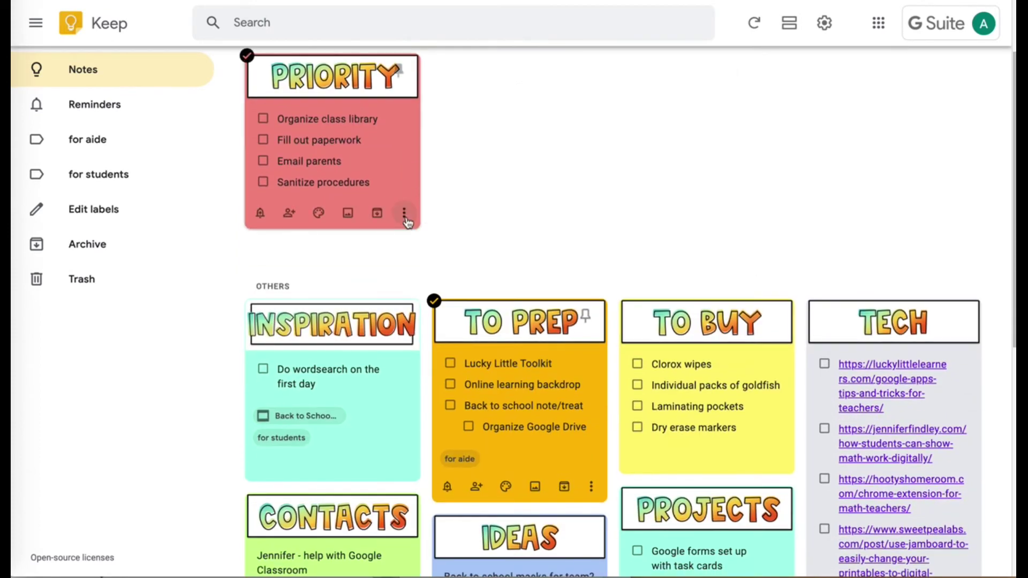
{"action": "left_click", "coordinate": [404, 216]}
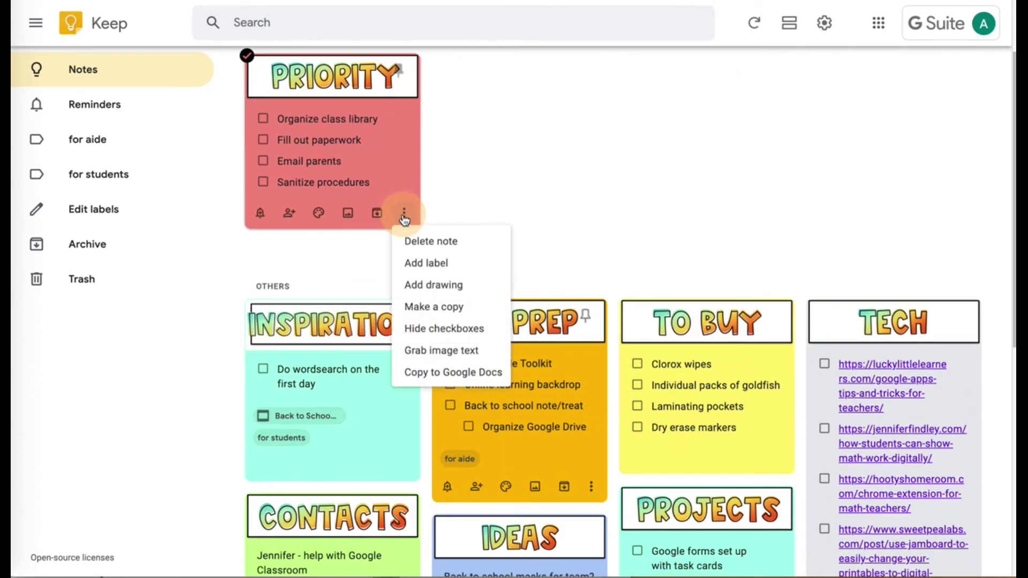
{"action": "left_click", "coordinate": [438, 331]}
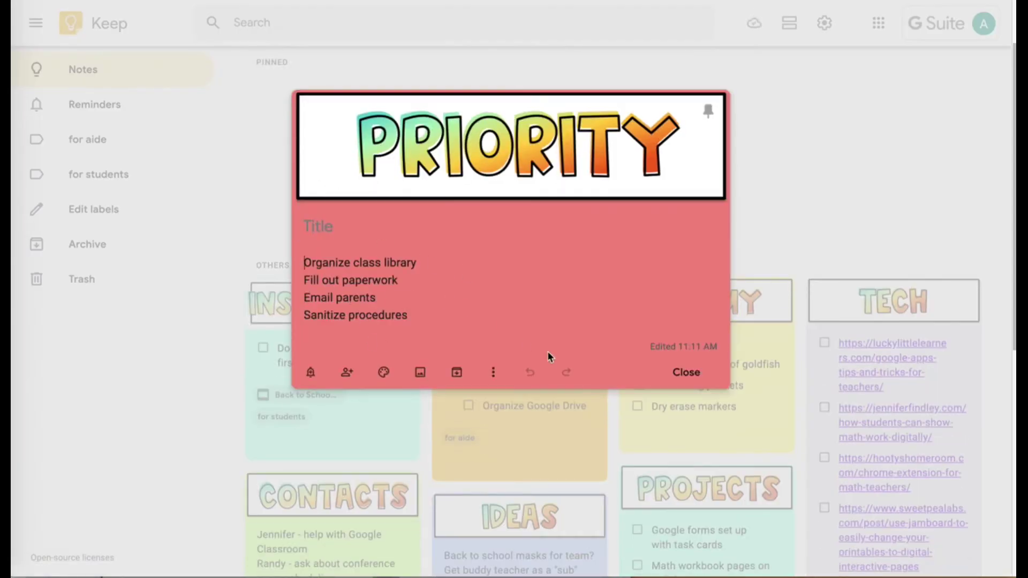
{"action": "left_click", "coordinate": [493, 372]}
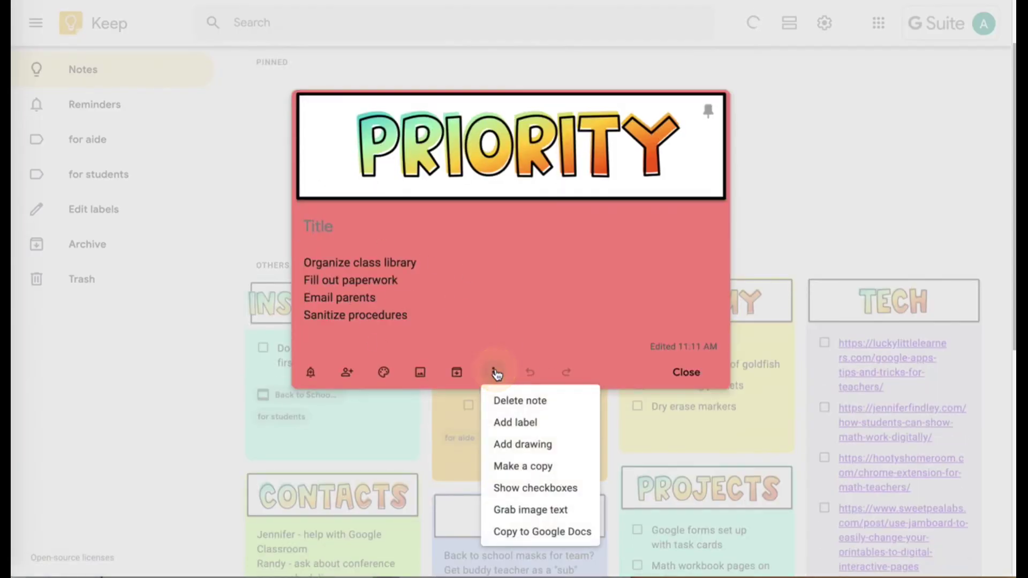
{"action": "left_click", "coordinate": [536, 488]}
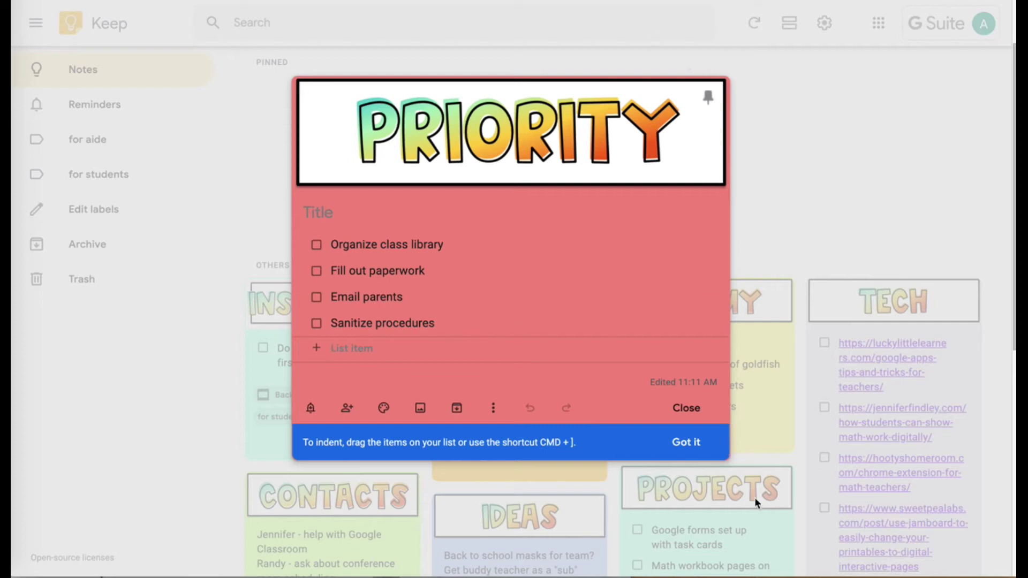
Open a blank drawing from the PRIORITY note, leave it empty, and close the note
{"action": "left_click", "coordinate": [492, 410]}
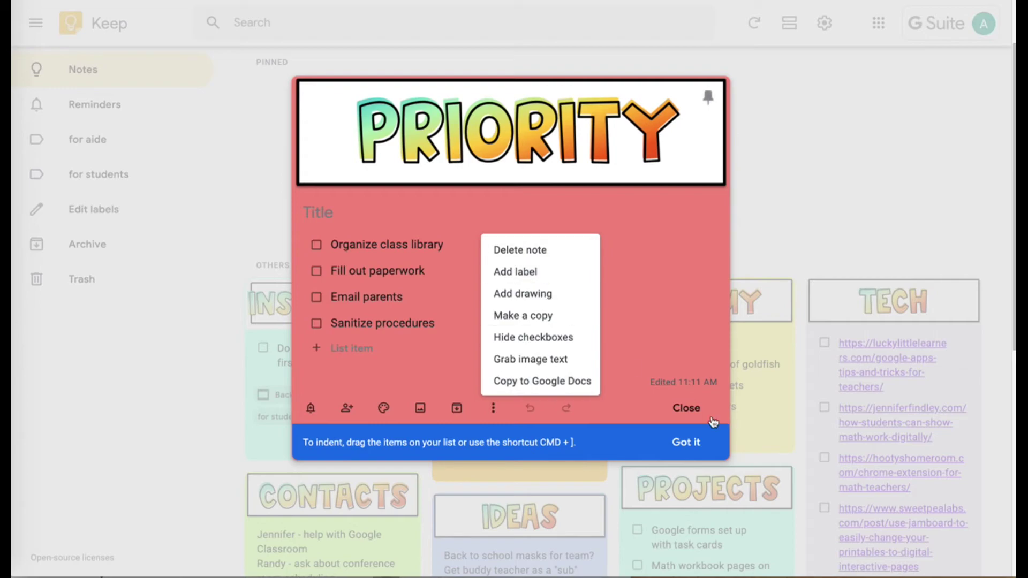
{"action": "left_click", "coordinate": [516, 294]}
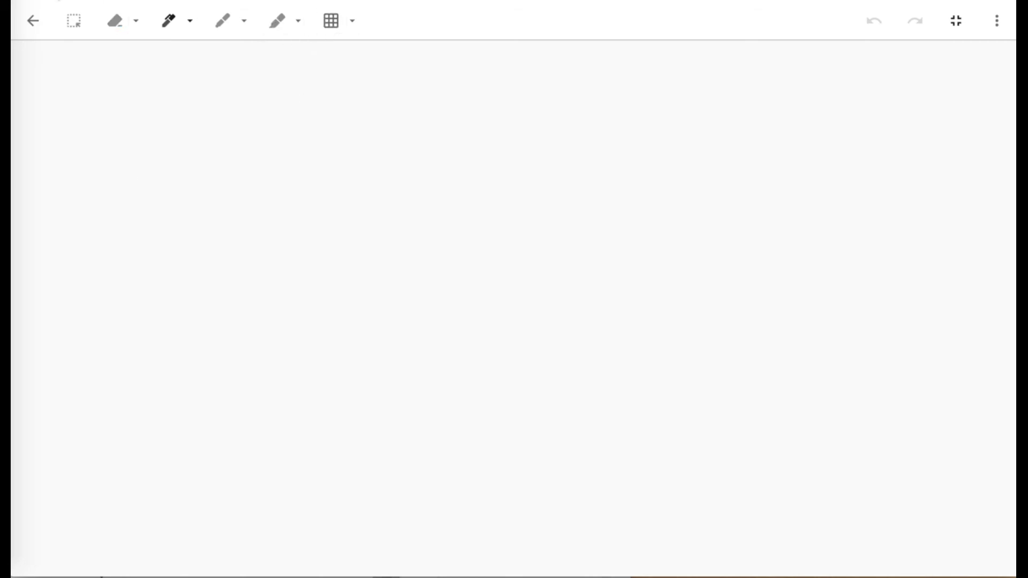
{"action": "left_click", "coordinate": [33, 22]}
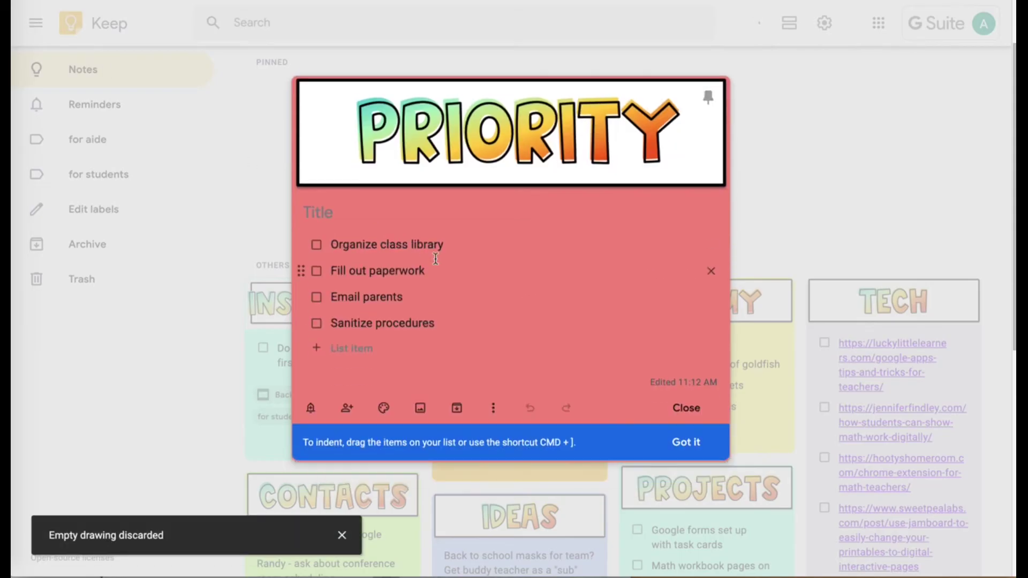
{"action": "left_click", "coordinate": [688, 408]}
Look through all the notes on the board, and browse the same notes in the Google Keep mobile app
{"action": "scroll", "coordinate": [689, 406], "scroll_direction": "down", "scroll_amount": 5}
{"action": "scroll", "coordinate": [690, 406], "scroll_direction": "up", "scroll_amount": 3}
{"action": "scroll", "coordinate": [690, 406], "scroll_direction": "up", "scroll_amount": 3}
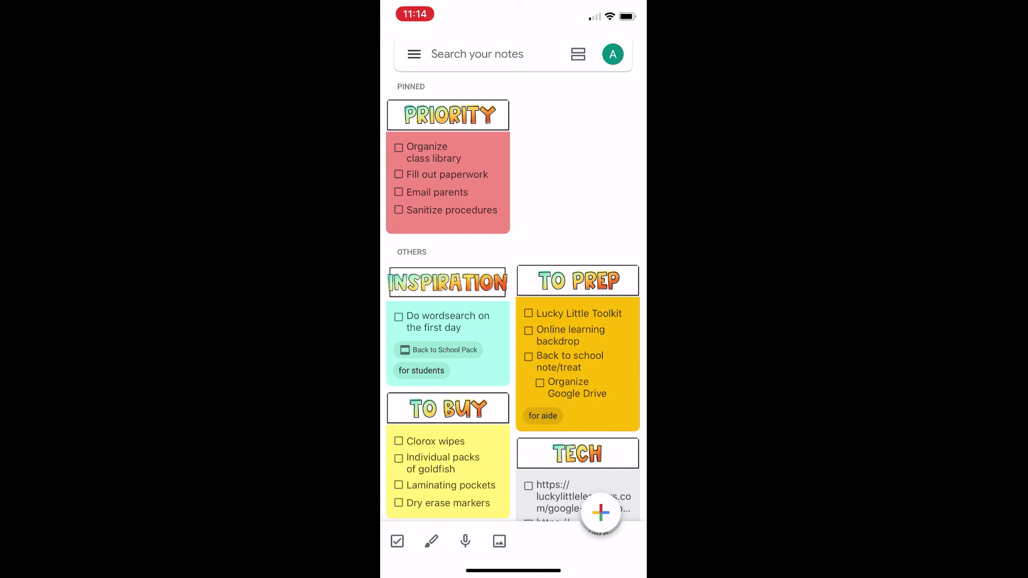
{"action": "scroll", "coordinate": [513, 279], "scroll_direction": "down", "scroll_amount": 5}
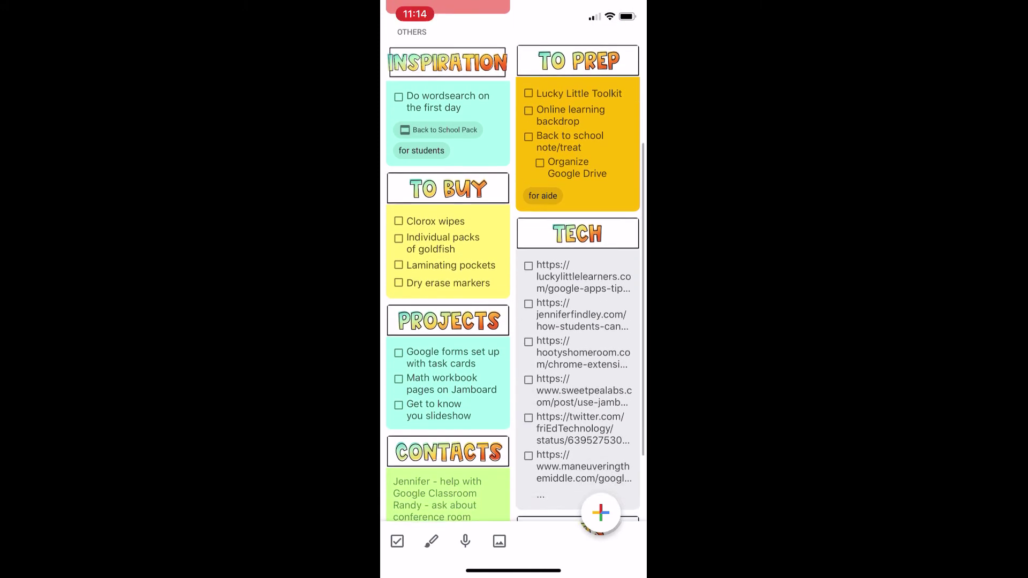
{"action": "scroll", "coordinate": [513, 278], "scroll_direction": "up", "scroll_amount": 3}
{"action": "scroll", "coordinate": [513, 267], "scroll_direction": "up", "scroll_amount": 2}
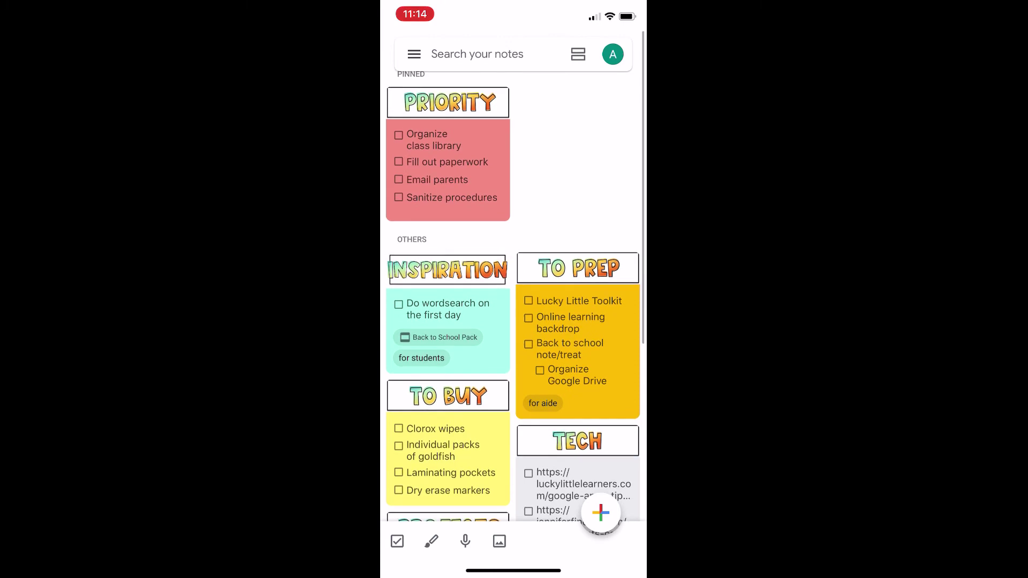
{"action": "scroll", "coordinate": [513, 268], "scroll_direction": "down", "scroll_amount": 4}
{"action": "scroll", "coordinate": [513, 268], "scroll_direction": "down", "scroll_amount": 3}
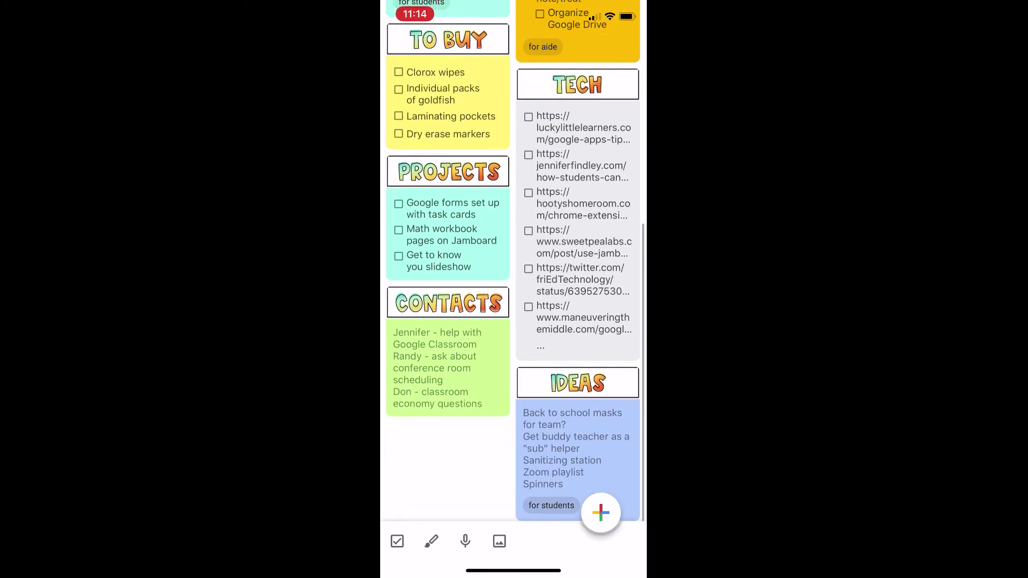
{"action": "scroll", "coordinate": [513, 268], "scroll_direction": "up", "scroll_amount": 5}
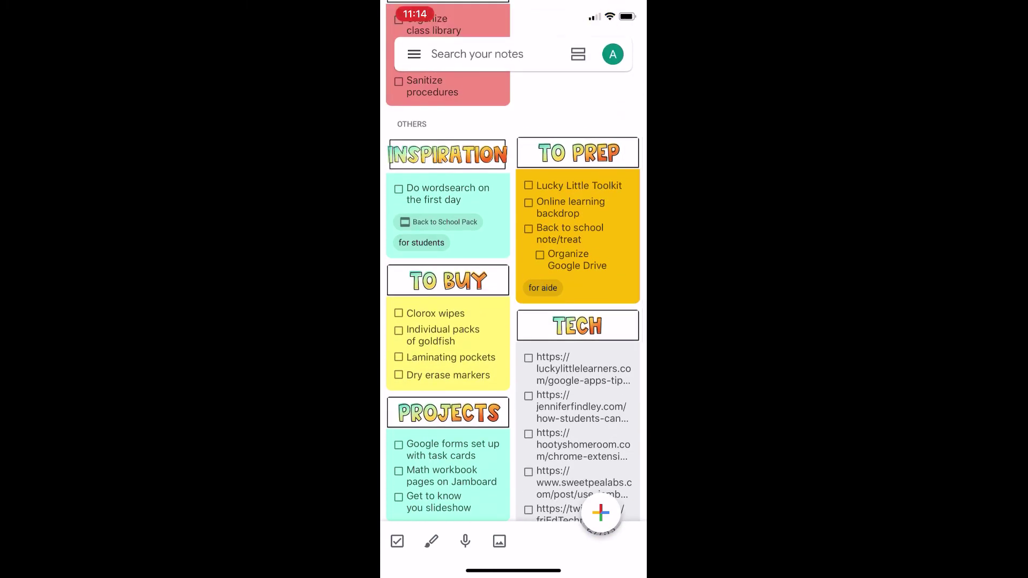
{"action": "scroll", "coordinate": [513, 278], "scroll_direction": "up", "scroll_amount": 3}
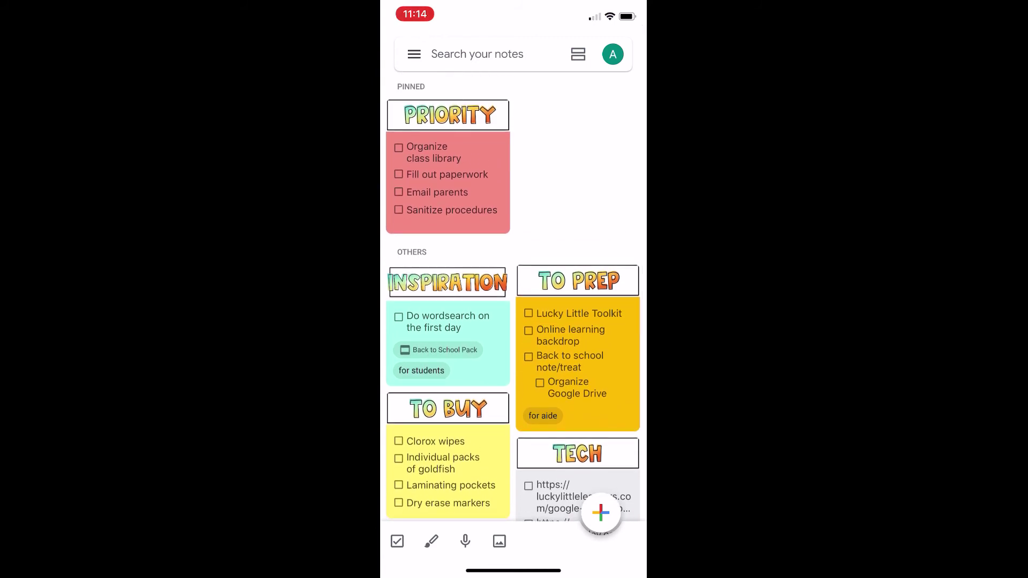
Switch the mobile notes to the single-column list view and look through them
{"action": "left_click", "coordinate": [578, 54]}
{"action": "scroll", "coordinate": [513, 278], "scroll_direction": "down", "scroll_amount": 15}
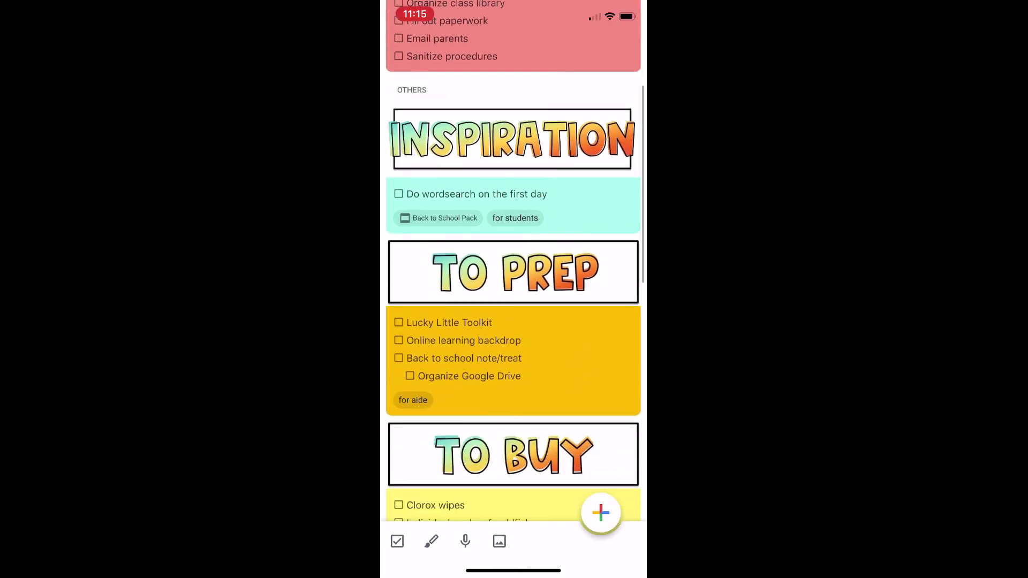
{"action": "scroll", "coordinate": [513, 278], "scroll_direction": "down", "scroll_amount": 5}
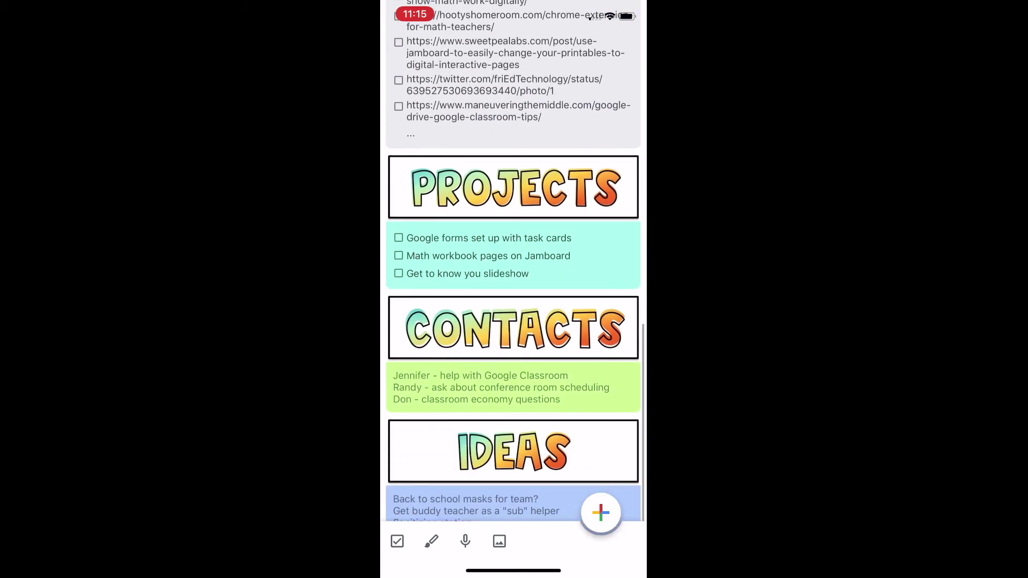
{"action": "scroll", "coordinate": [513, 279], "scroll_direction": "up", "scroll_amount": 20}
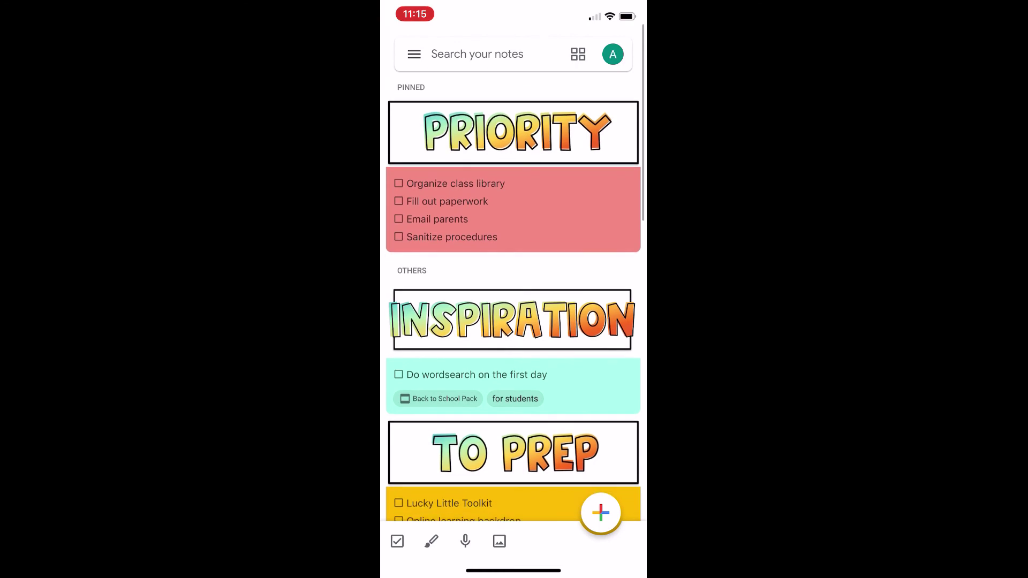
View the PRIORITY note in full, return to the list, and look through the remaining notes
{"action": "left_click", "coordinate": [513, 209]}
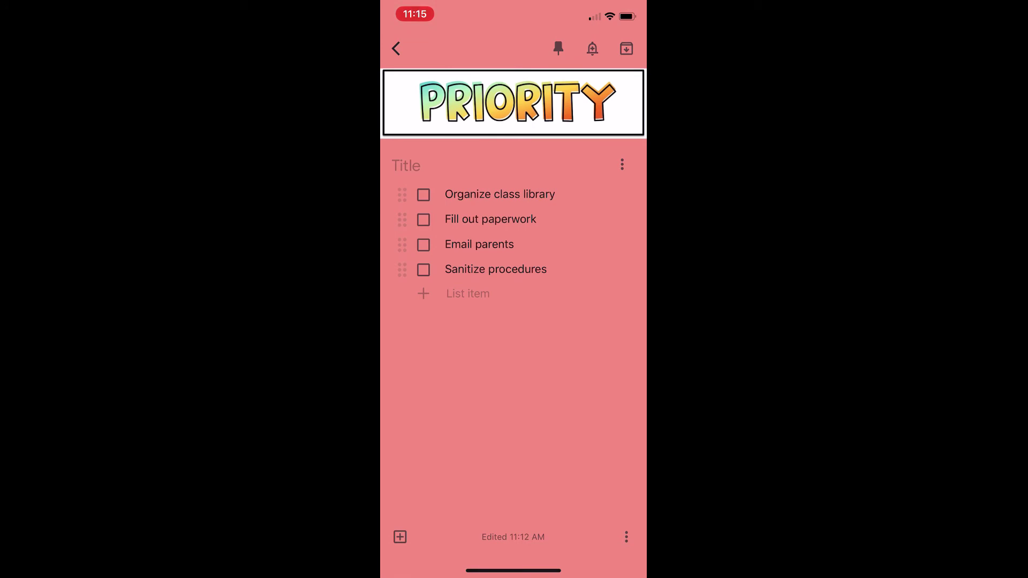
{"action": "left_click", "coordinate": [396, 48]}
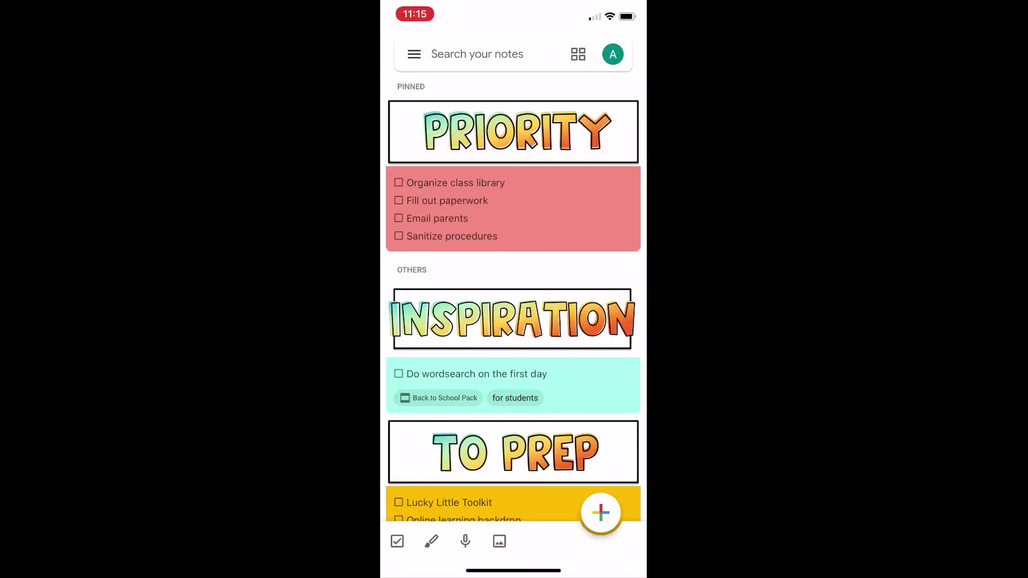
{"action": "scroll", "coordinate": [513, 267], "scroll_direction": "down", "scroll_amount": 4}
{"action": "scroll", "coordinate": [513, 267], "scroll_direction": "down", "scroll_amount": 4}
{"action": "scroll", "coordinate": [513, 268], "scroll_direction": "up", "scroll_amount": 10}
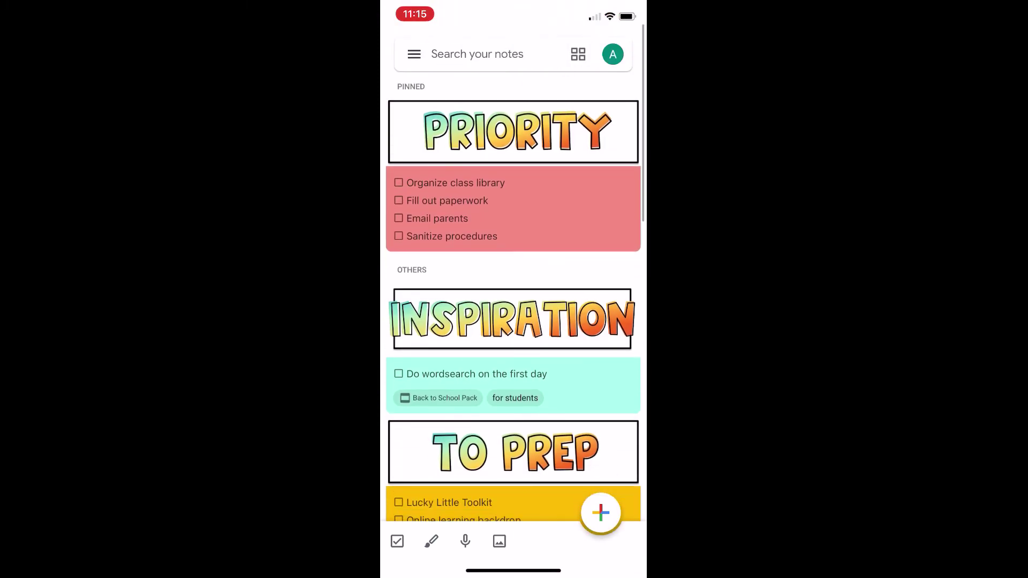
Open a blank new note with its further options, leave it empty, and try the voice note function
{"action": "left_click", "coordinate": [600, 513]}
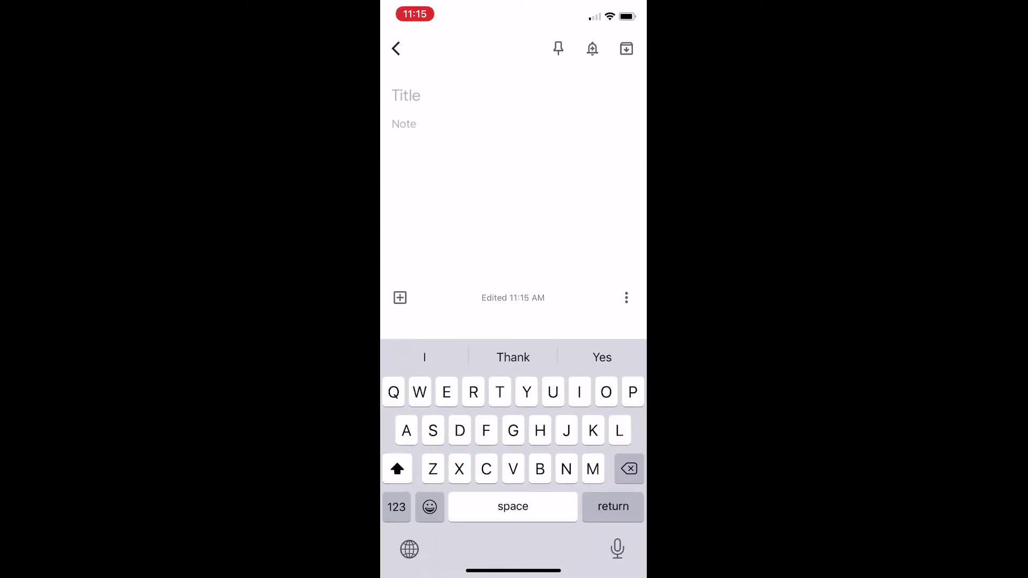
{"action": "left_click", "coordinate": [626, 298]}
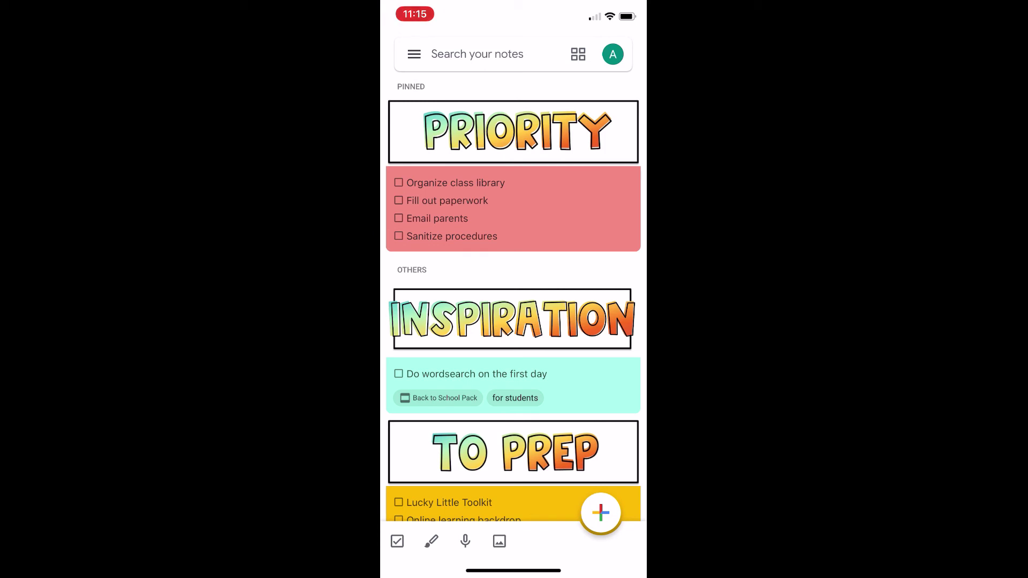
{"action": "left_click", "coordinate": [465, 541]}
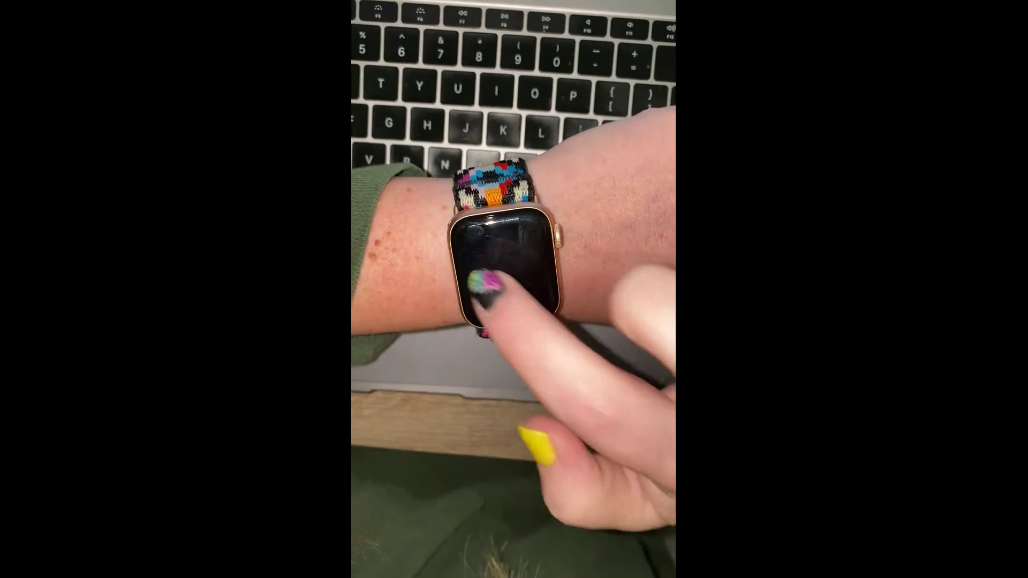
{"action": "scroll", "coordinate": [501, 267], "scroll_direction": "down", "scroll_amount": 3}
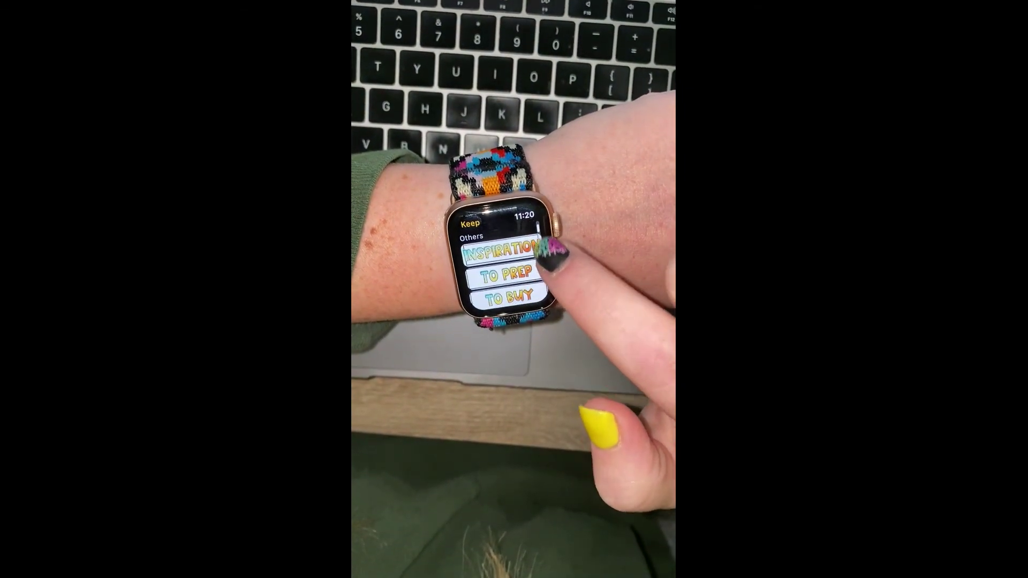
{"action": "left_click", "coordinate": [503, 252]}
{"action": "left_click", "coordinate": [476, 247]}
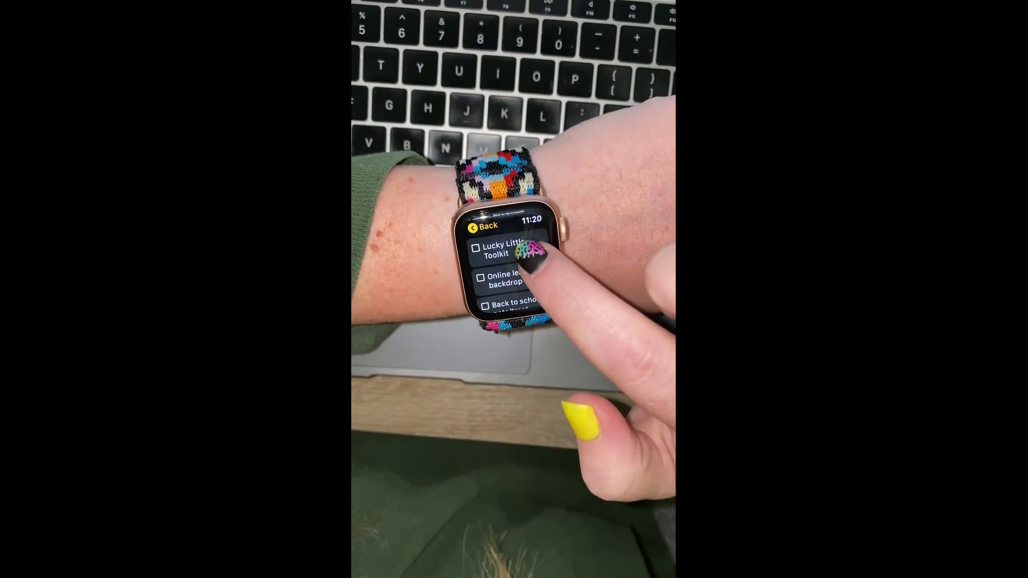
{"action": "left_click", "coordinate": [485, 229]}
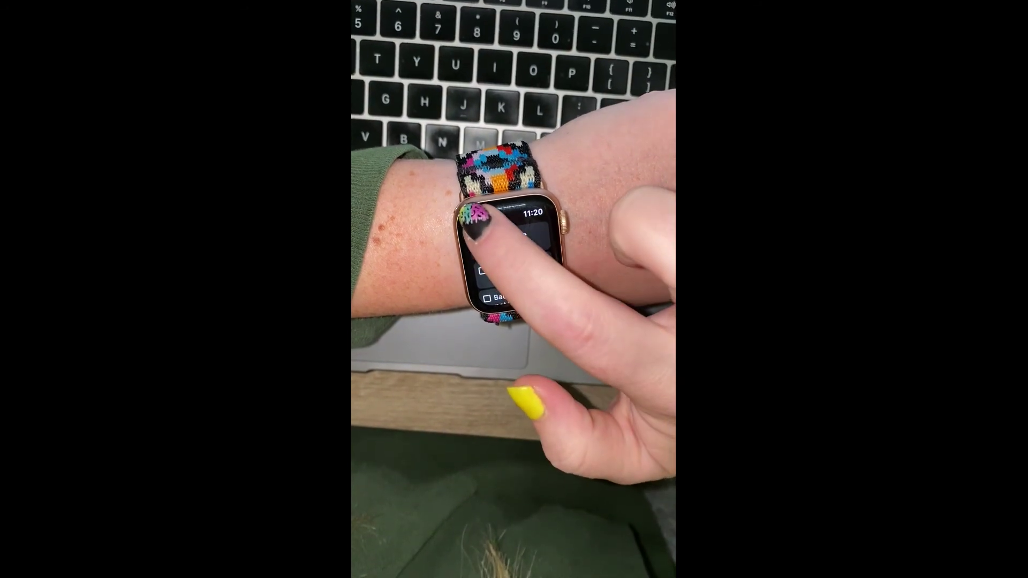
{"action": "scroll", "coordinate": [530, 263], "scroll_direction": "down", "scroll_amount": 3}
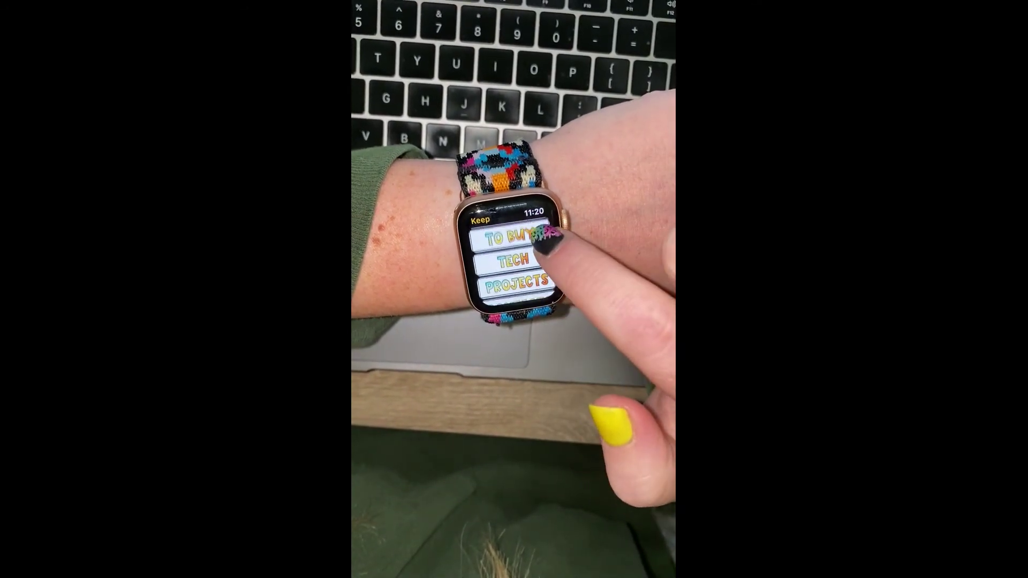
{"action": "left_click", "coordinate": [535, 251]}
{"action": "left_click", "coordinate": [480, 258]}
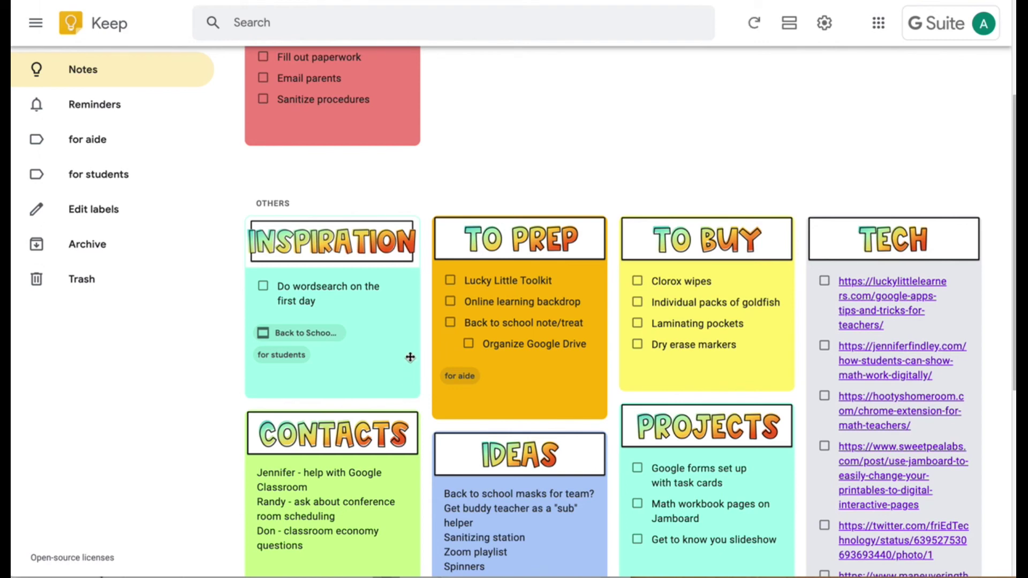
{"action": "mouse_move", "coordinate": [412, 356]}
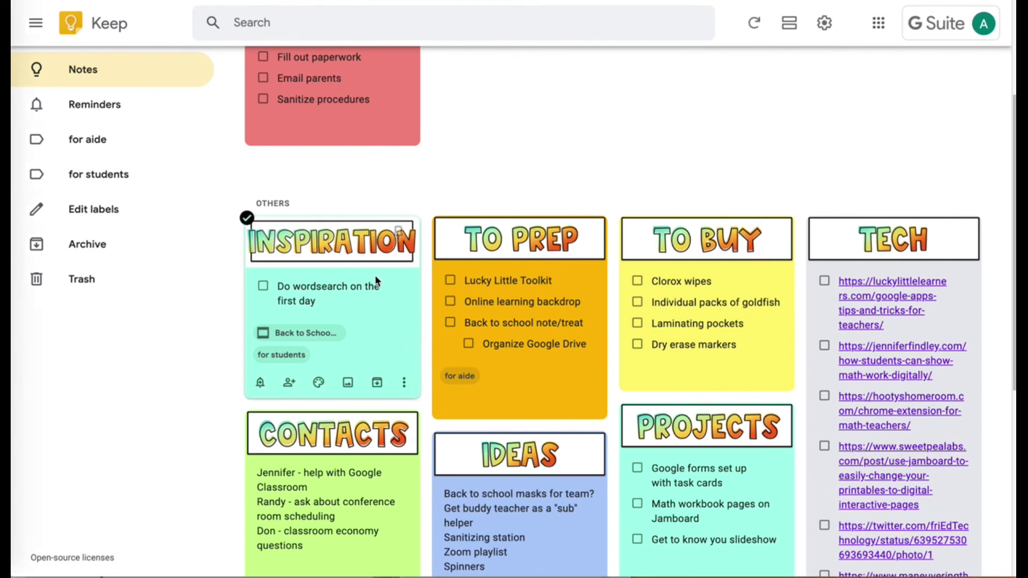
Examine the further actions available for the INSPIRATION note, then close them without applying any
{"action": "left_click", "coordinate": [404, 384]}
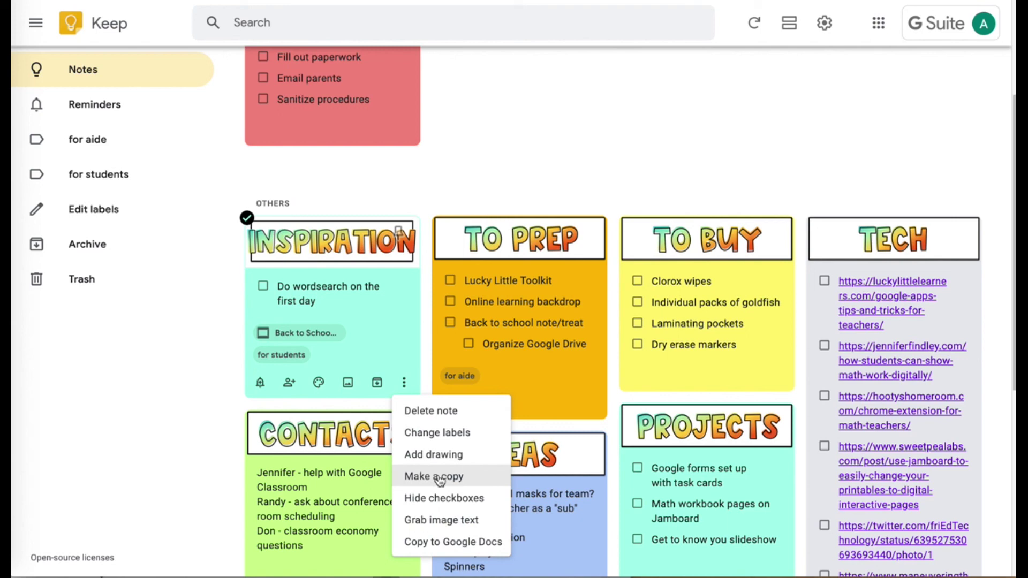
{"action": "left_click", "coordinate": [379, 195]}
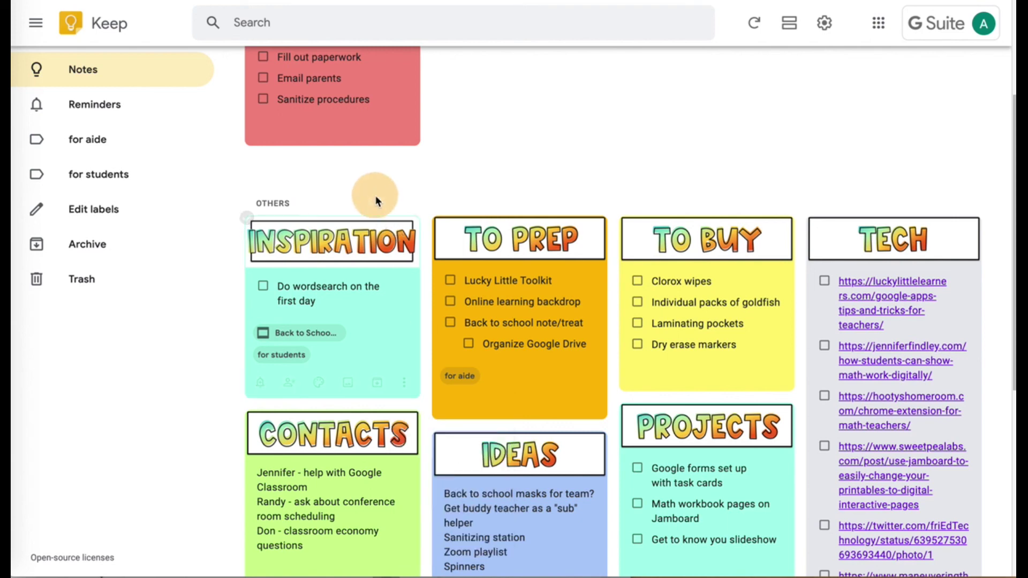
Select the INSPIRATION, TO PREP and TO BUY notes together, examine the further actions for the group, and clear the selection
{"action": "left_click", "coordinate": [247, 218]}
{"action": "left_click", "coordinate": [434, 217]}
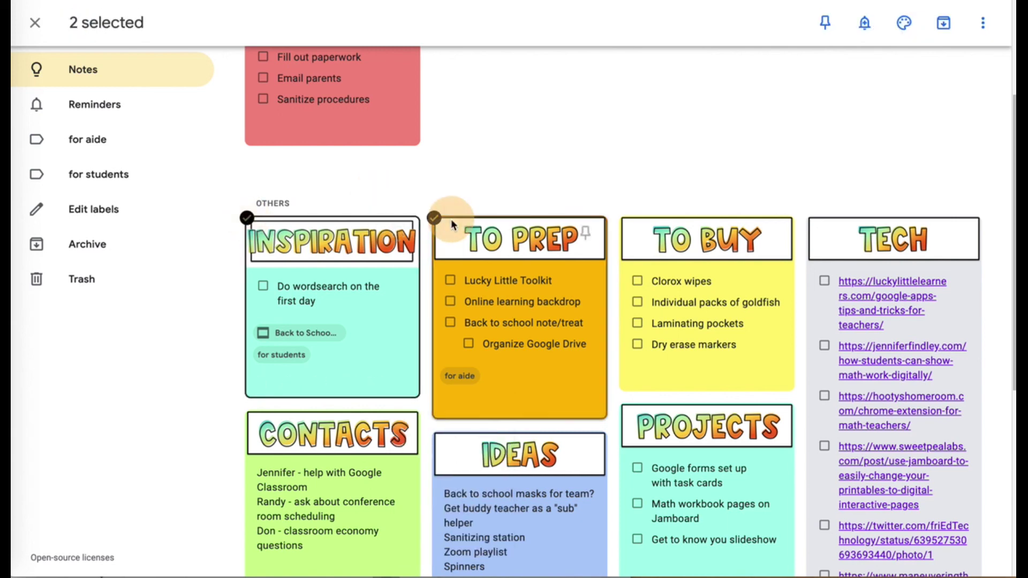
{"action": "left_click", "coordinate": [624, 221]}
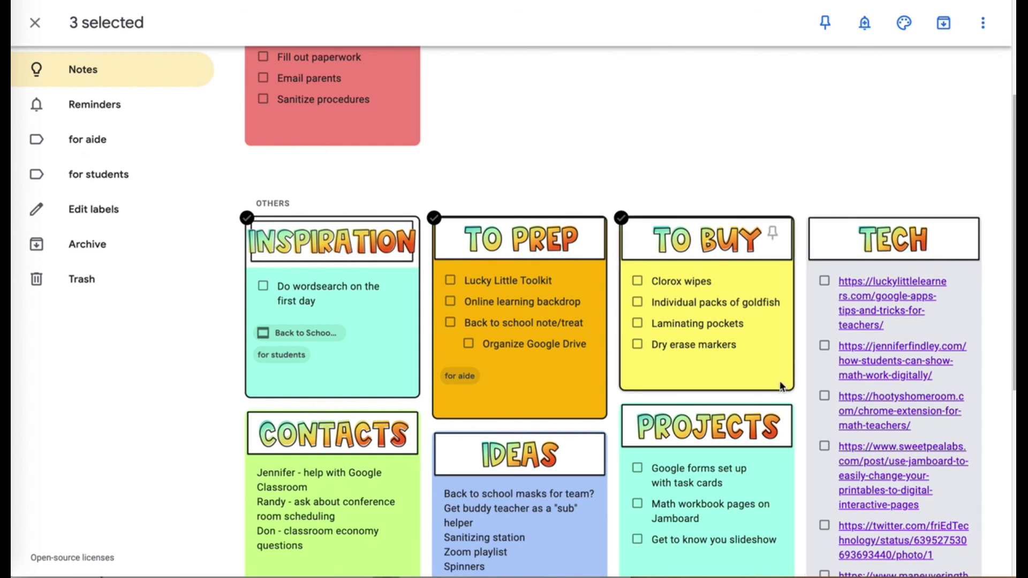
{"action": "left_click", "coordinate": [983, 26]}
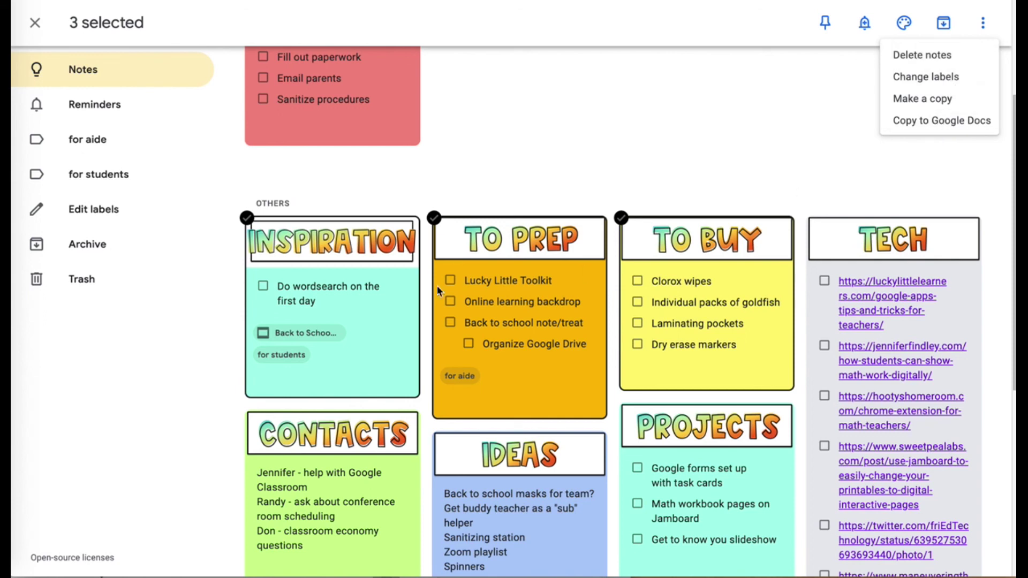
{"action": "left_click", "coordinate": [530, 188]}
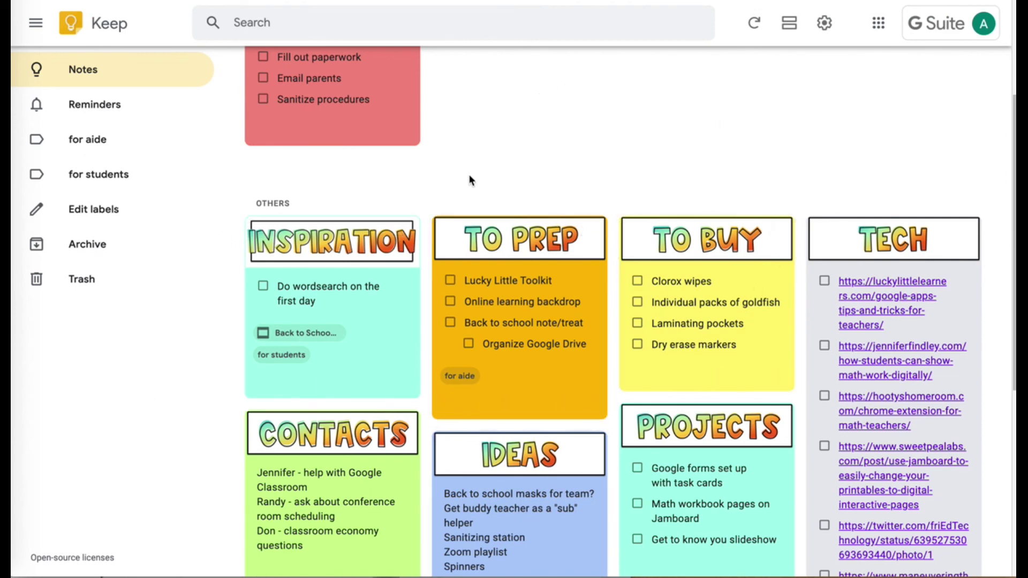
Open the further actions of the INSPIRATION note
{"action": "left_click", "coordinate": [405, 381]}
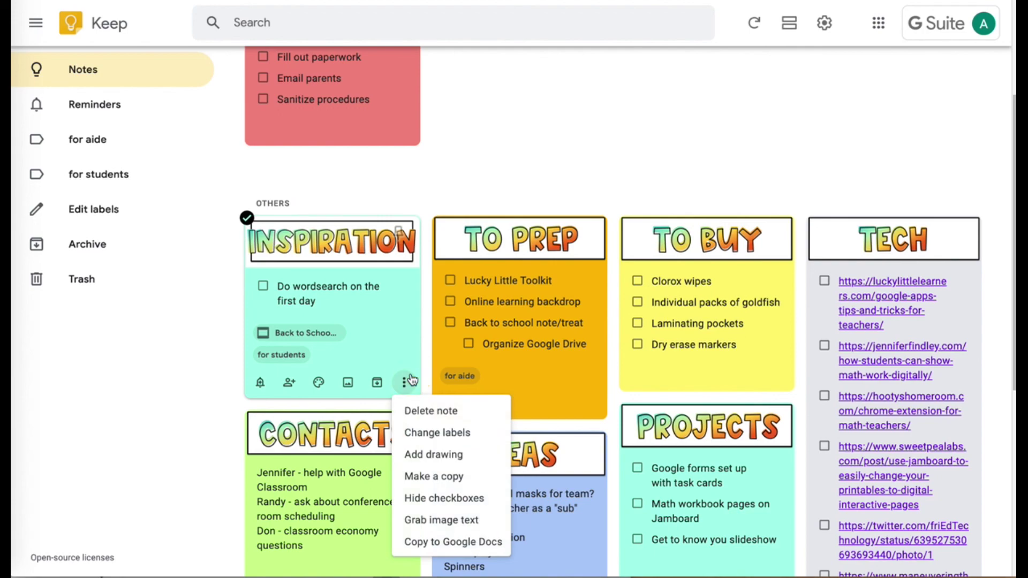